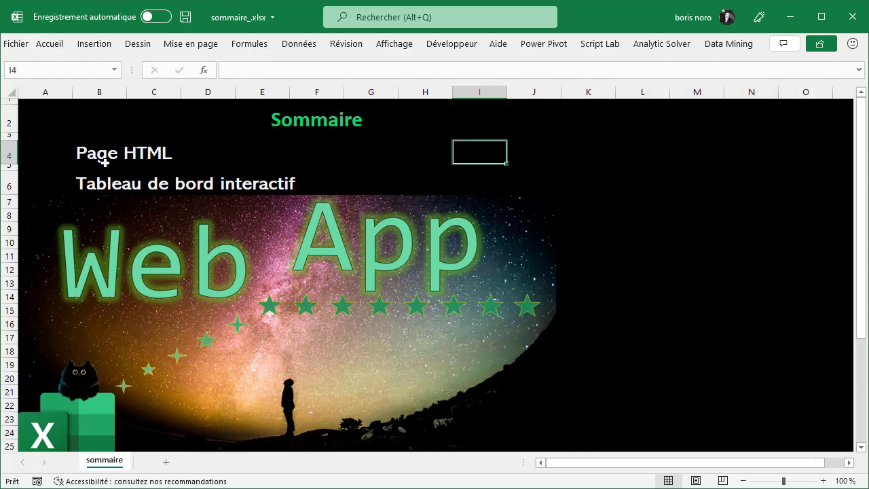
- Review the summary entries and the Patisserie, Goût, Prix header of the price table
drag(99, 156, 220, 162)
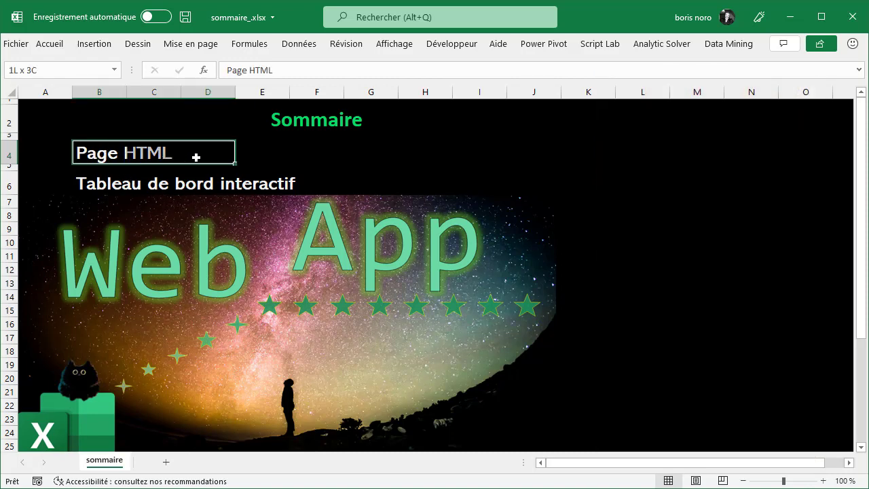
click(377, 162)
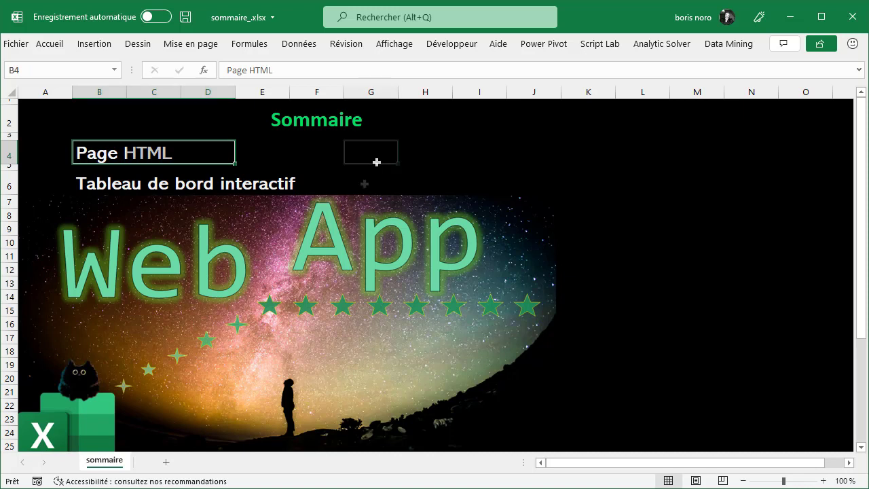
drag(106, 187, 316, 184)
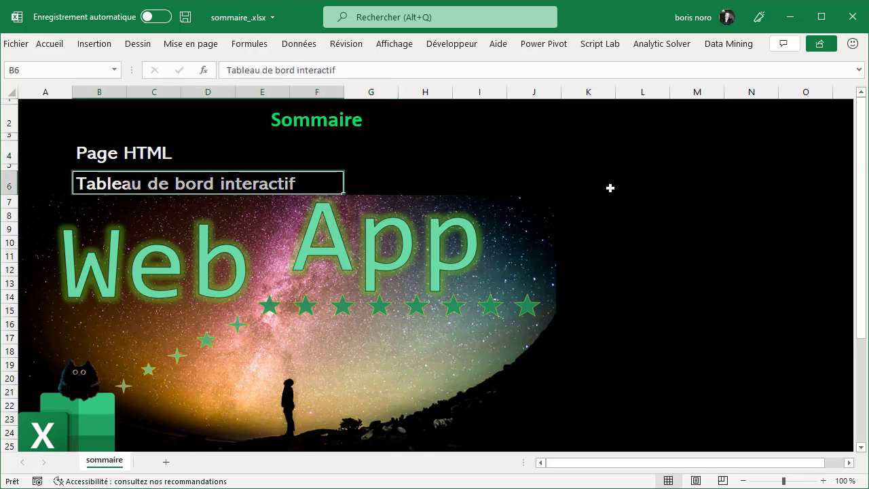
click(609, 188)
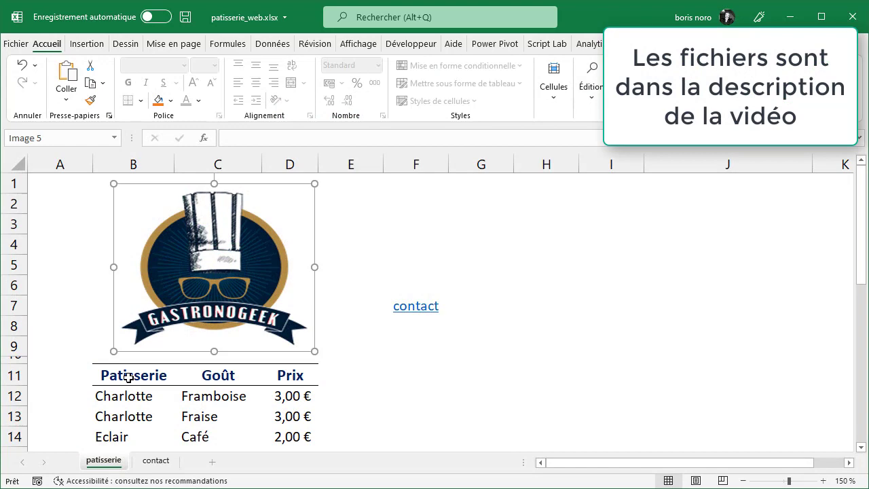
drag(129, 377, 289, 375)
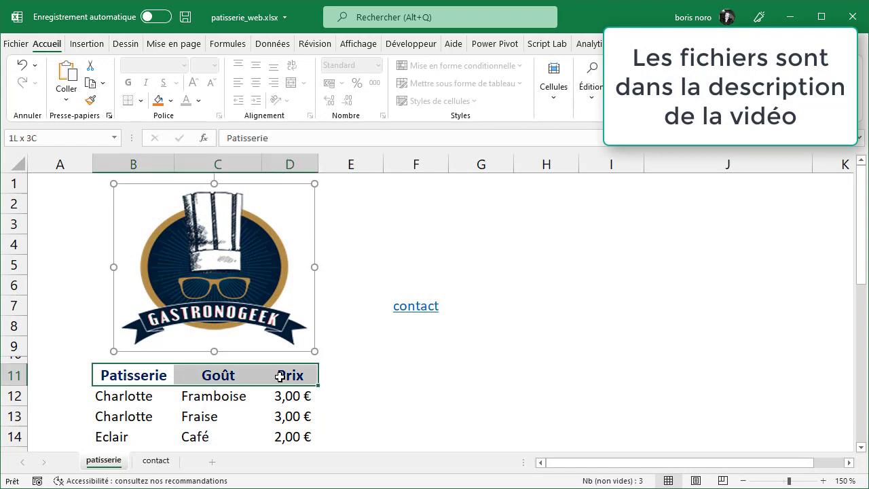
scroll(260, 410, down, 4)
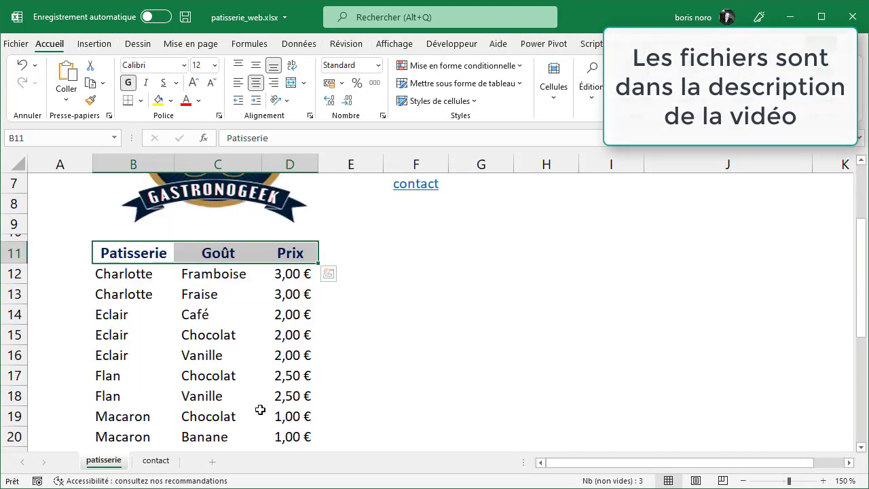
scroll(260, 410, down, 2)
scroll(260, 410, up, 6)
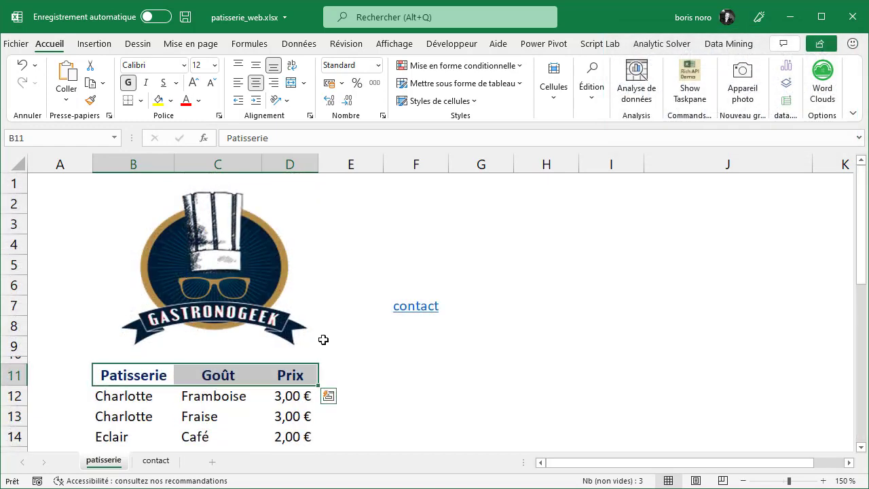
- Visit the contact sheet, highlight its address, opening days, phone and e-mail rows, then return via Sommaire
click(412, 317)
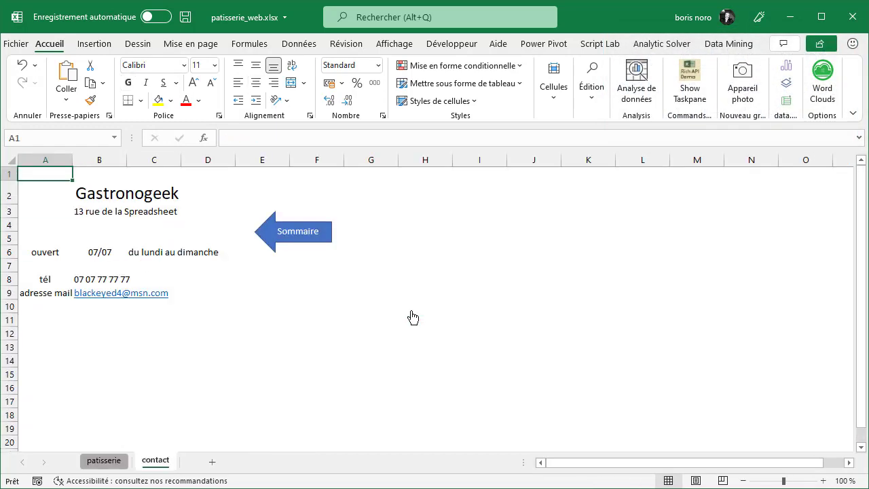
drag(69, 197, 163, 207)
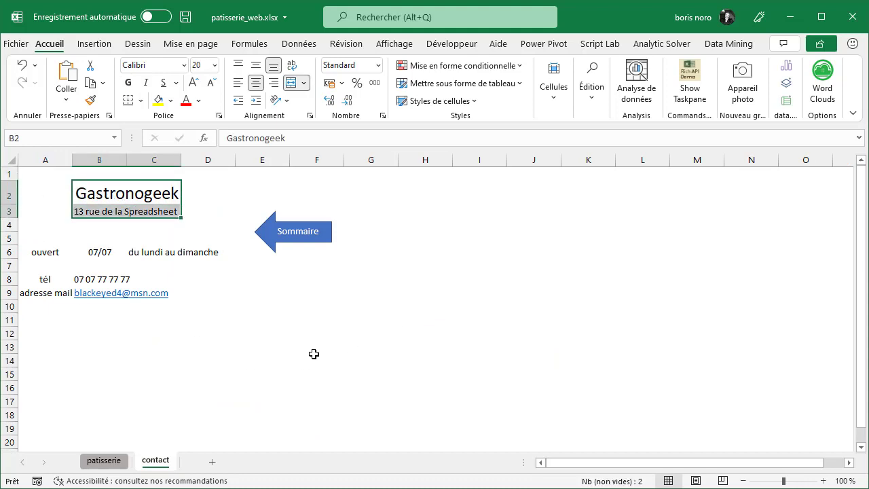
drag(45, 251, 210, 266)
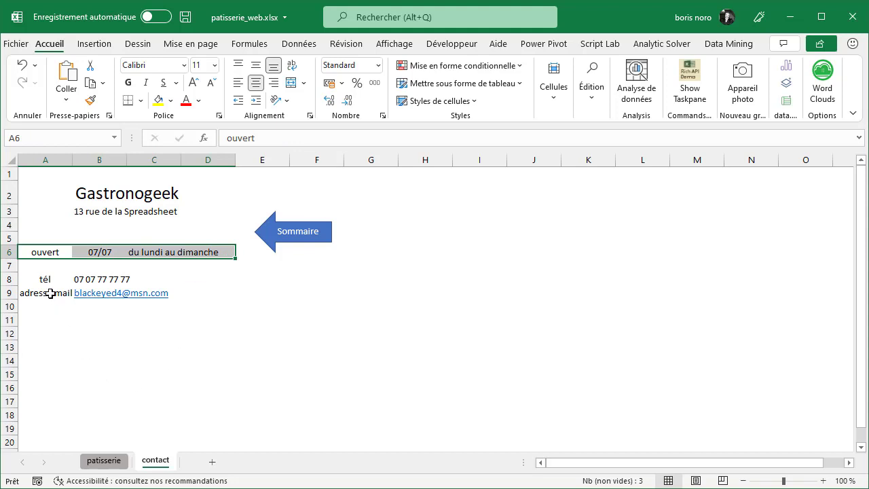
drag(49, 279, 115, 279)
drag(26, 293, 157, 299)
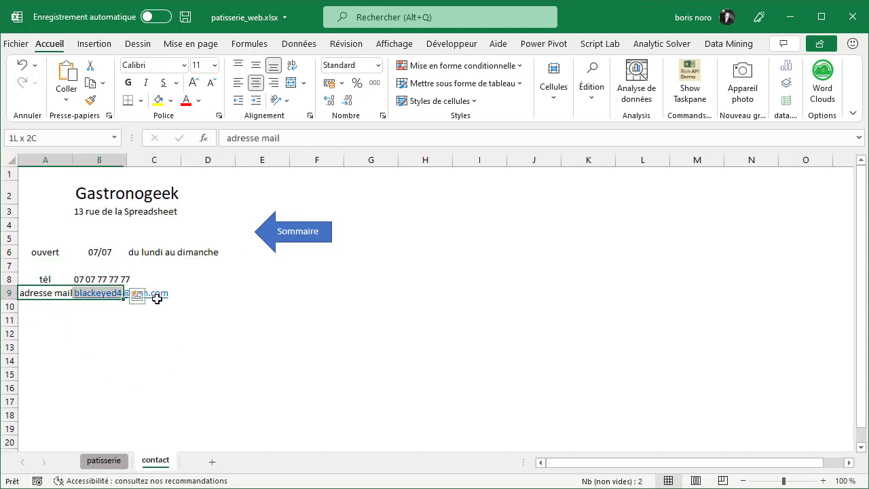
click(338, 429)
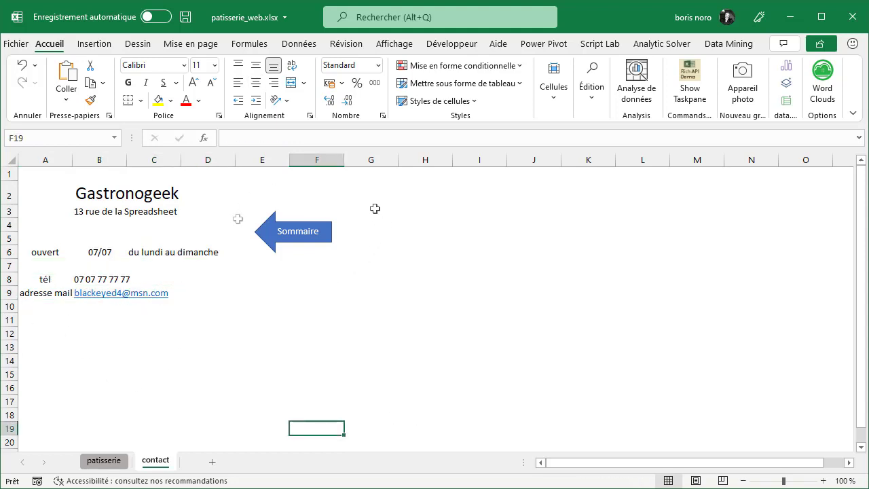
click(298, 234)
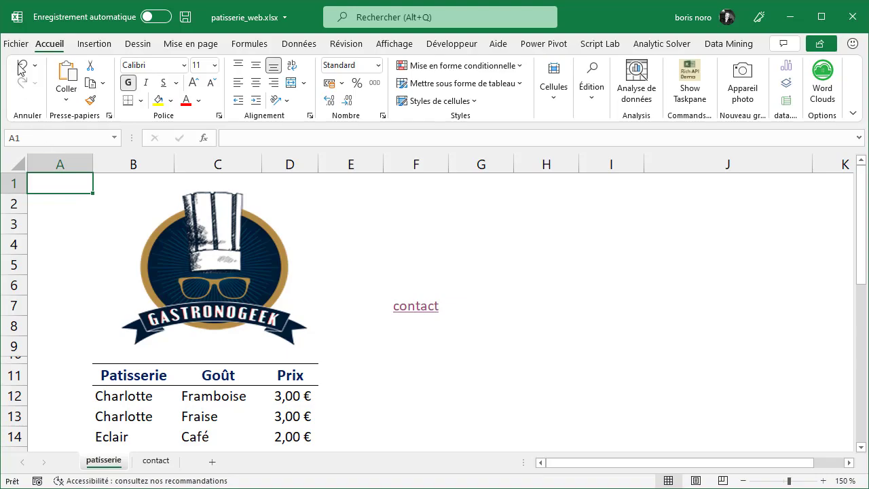
- Save the workbook as Page web (*.htm) patisserie_web in Téléchargements, accepting the feature-loss warning
click(17, 44)
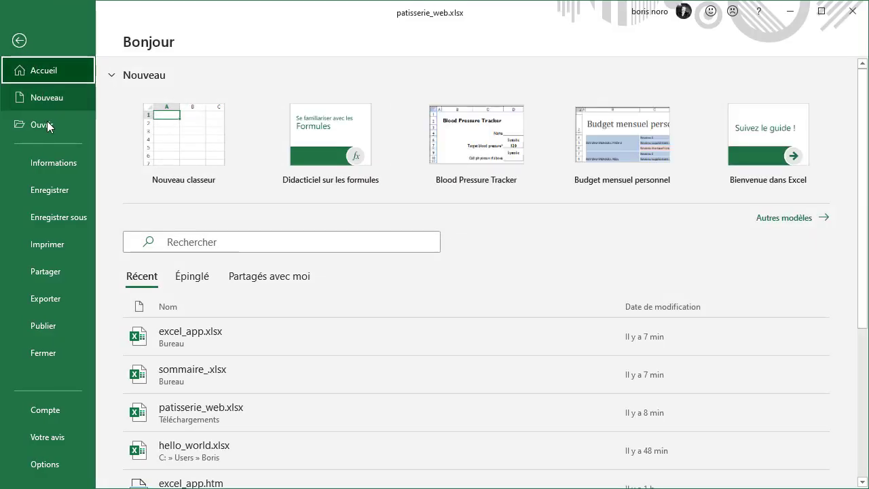
click(53, 216)
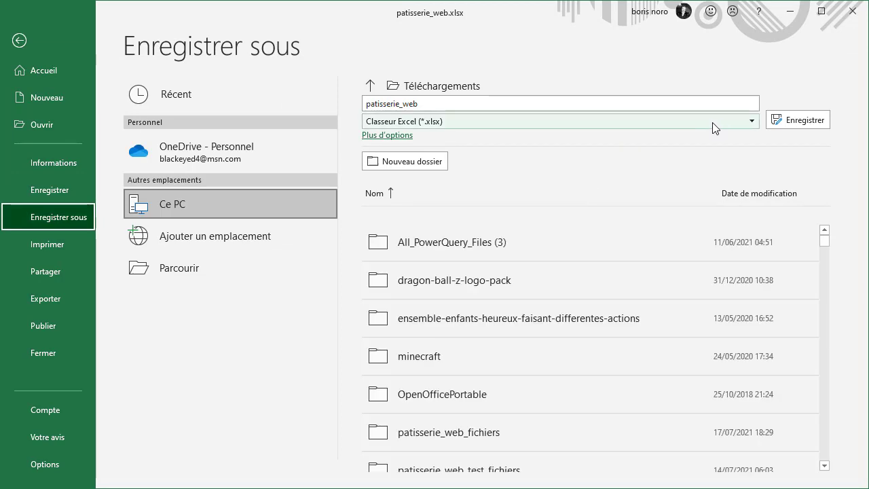
click(752, 122)
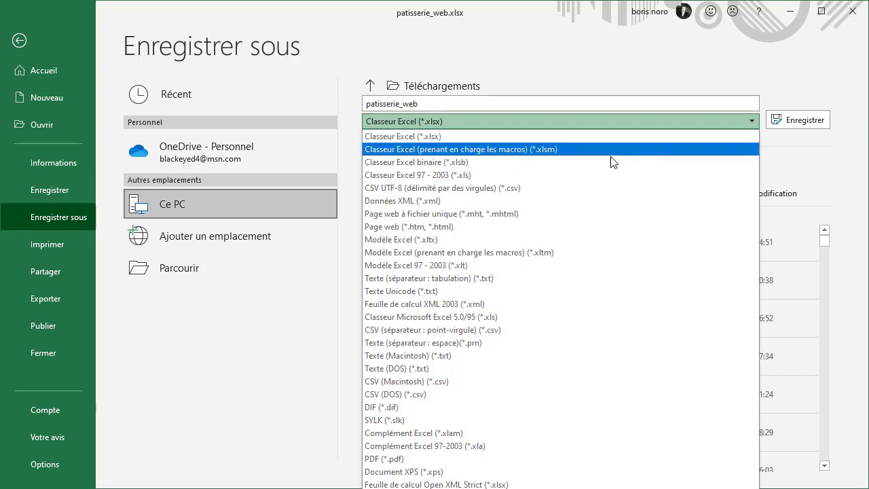
click(532, 227)
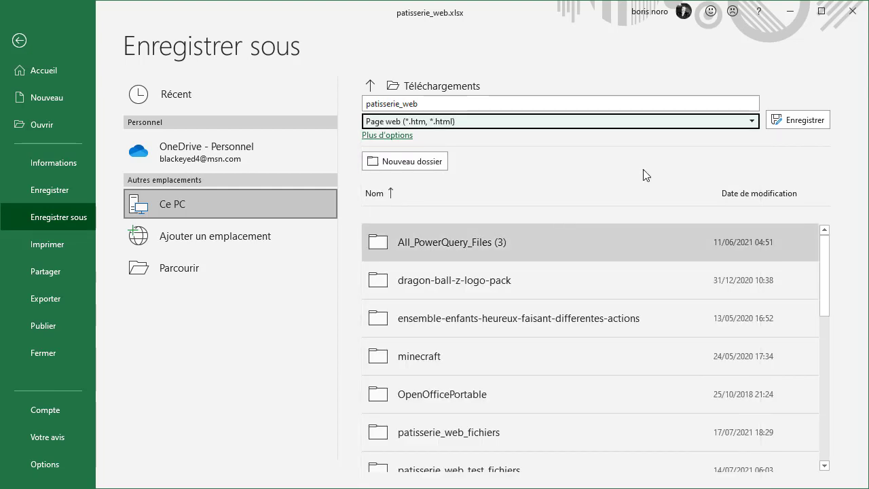
click(800, 121)
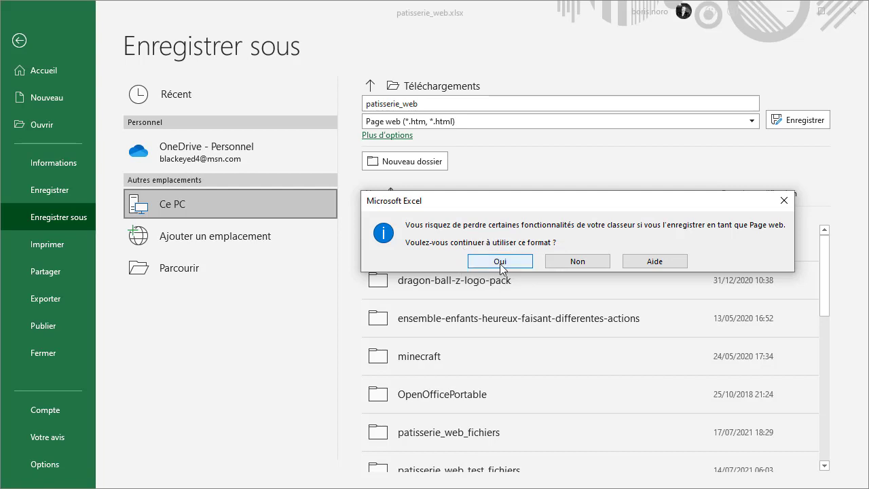
click(500, 263)
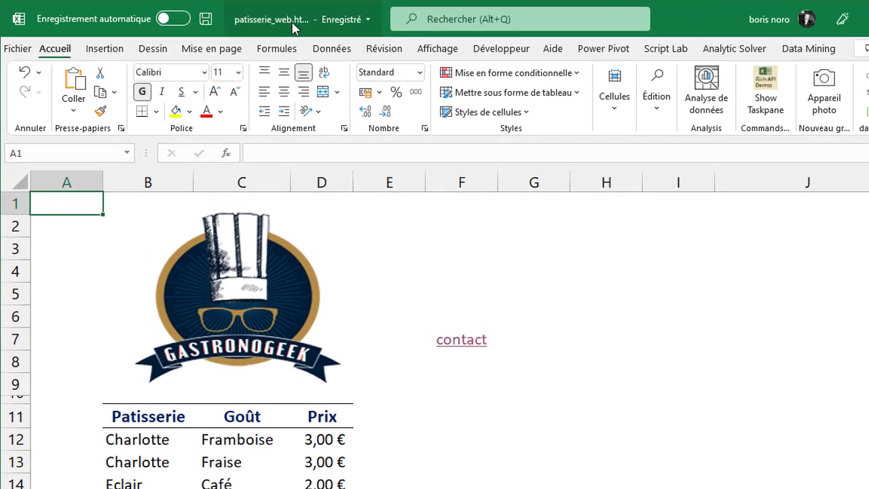
- Check the saved file name patisserie_web from the title bar
click(269, 21)
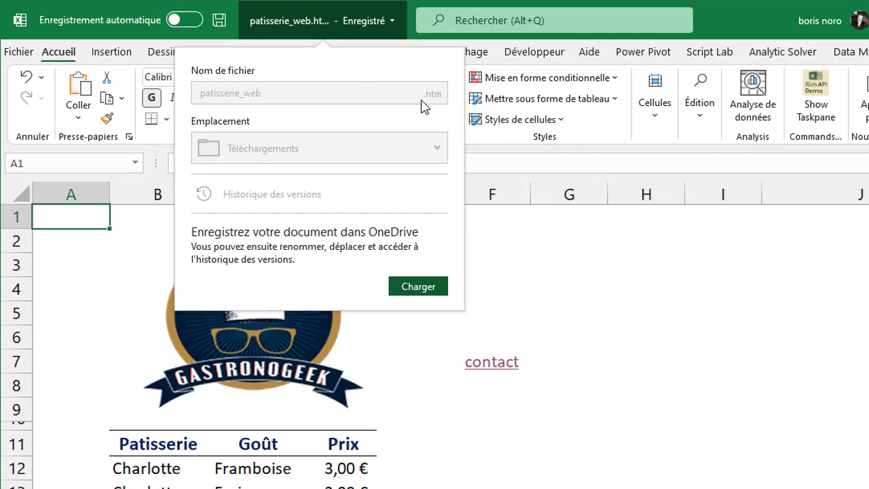
click(556, 314)
scroll(390, 347, down, 3)
scroll(390, 346, down, 1)
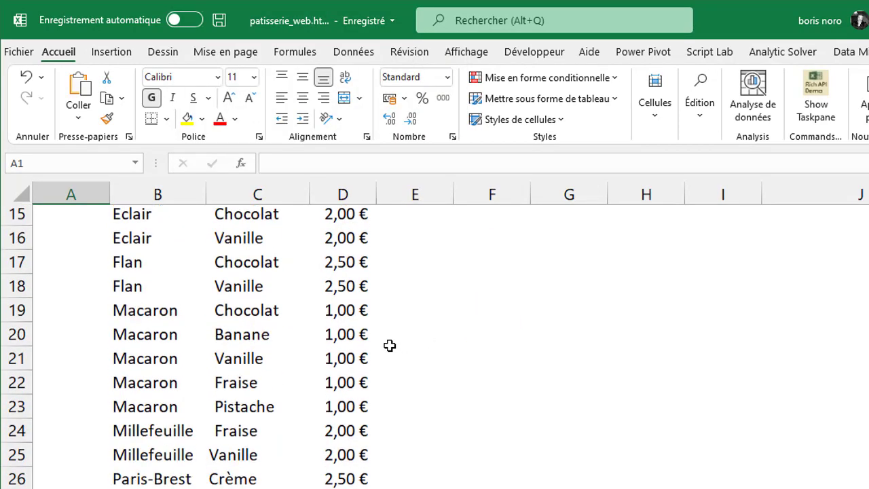
scroll(390, 346, up, 5)
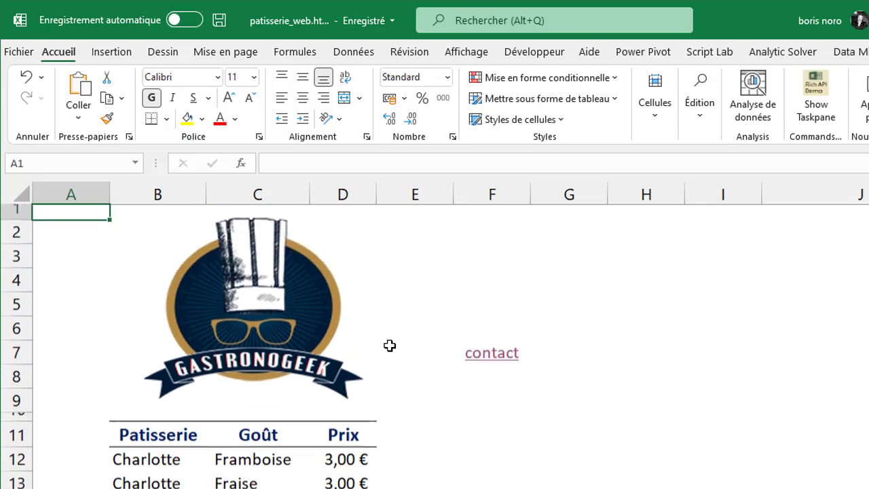
- Open the Téléchargements folder holding patisserie_web.htm from the file Informations page
click(23, 54)
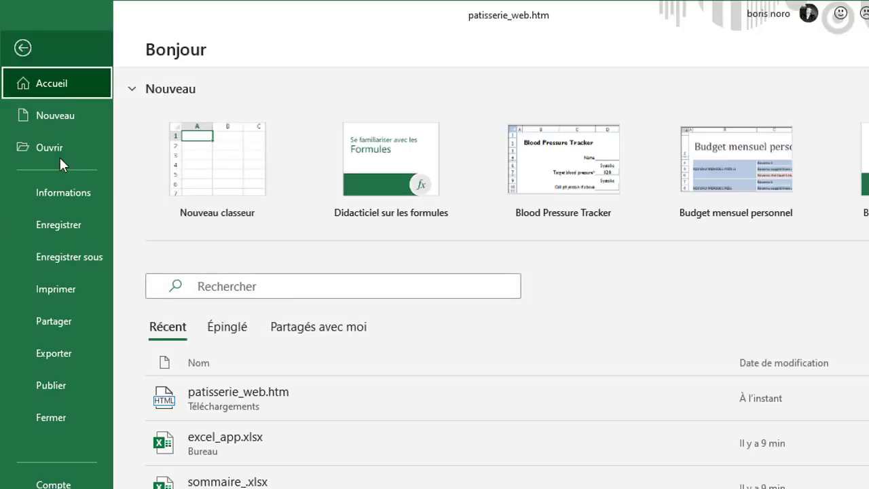
click(63, 192)
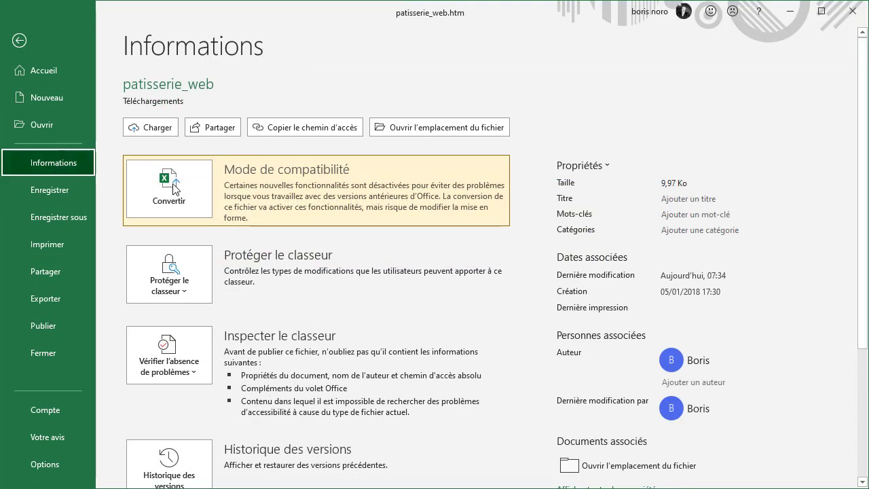
scroll(630, 438, down, 2)
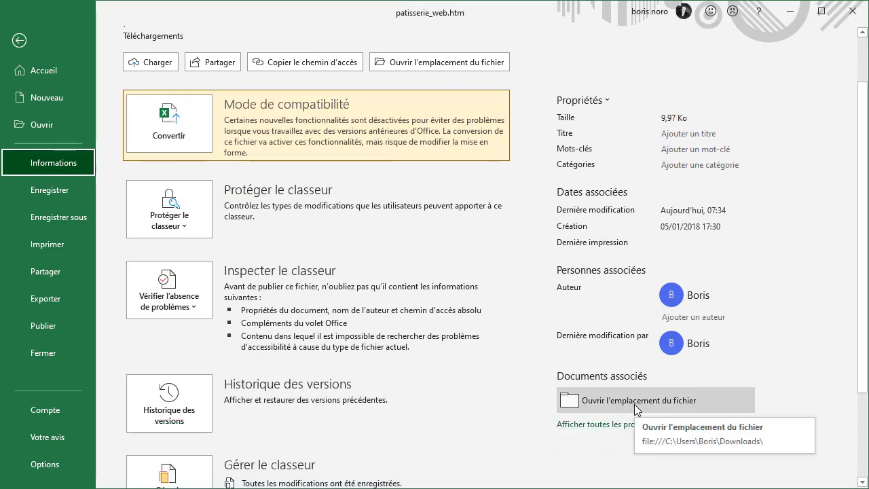
click(634, 404)
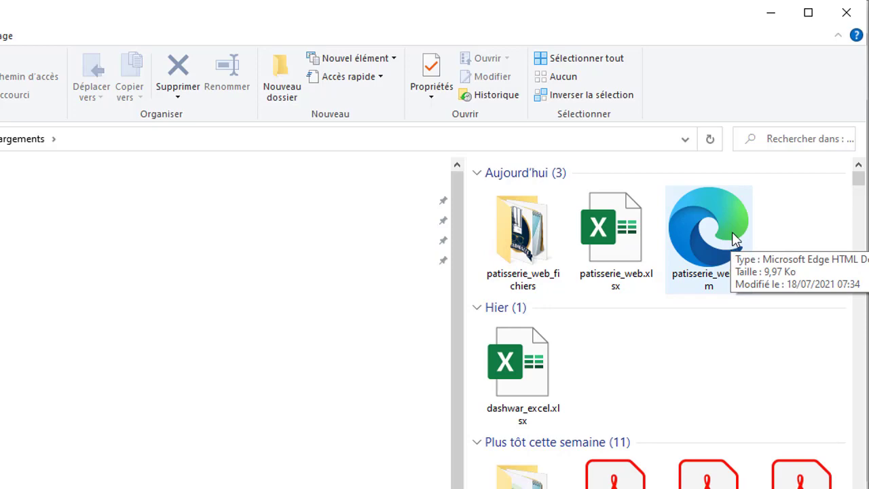
- Open patisserie_web.htm in Edge, view the contact sheet, and check the Café and Charlotte prices
double_click(733, 238)
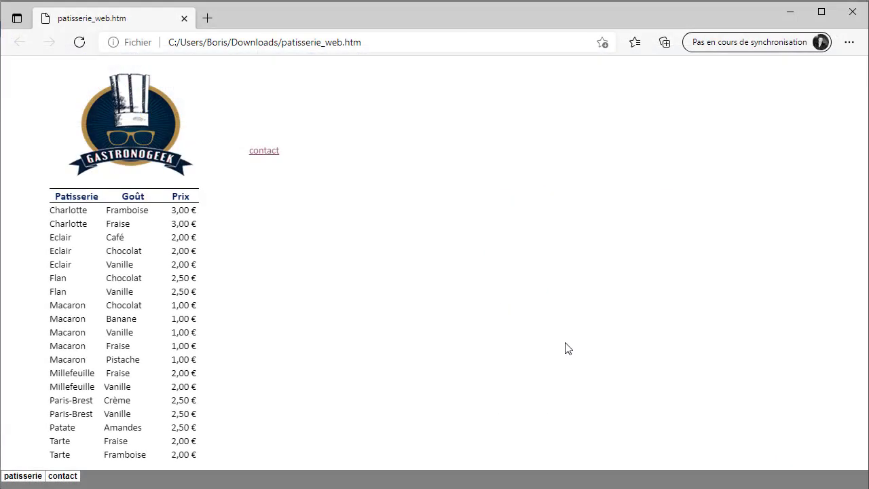
click(265, 152)
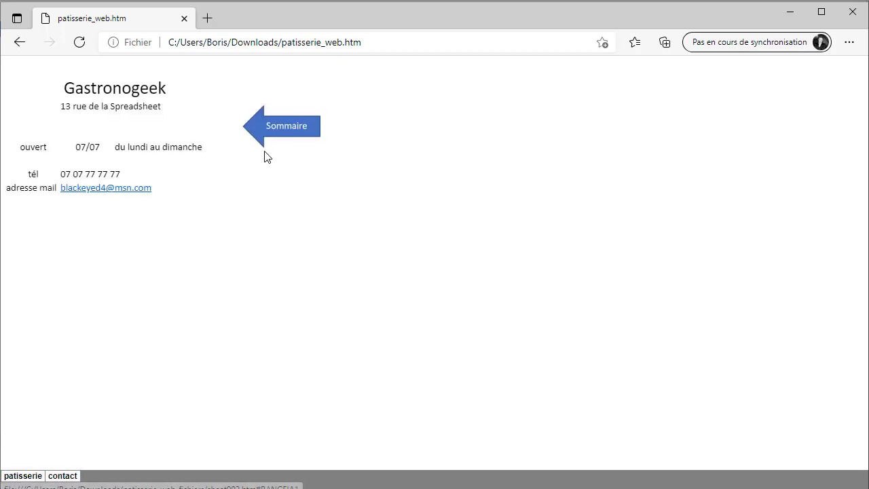
click(281, 138)
double_click(116, 239)
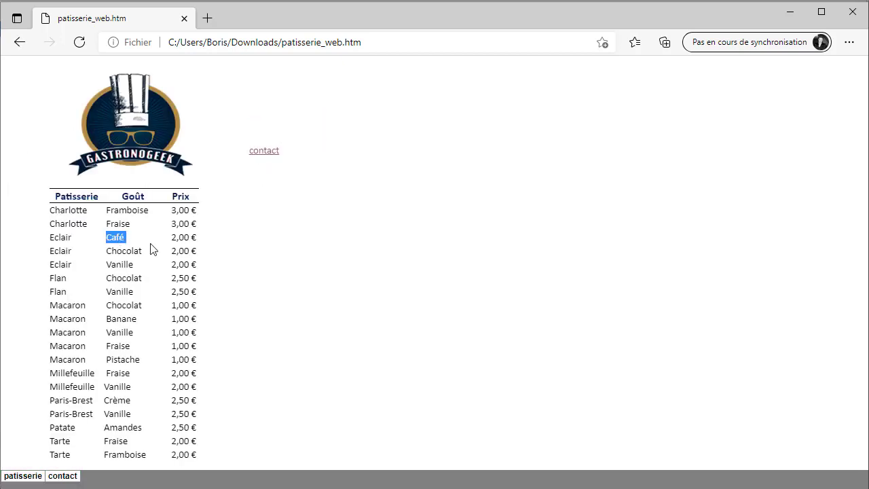
double_click(178, 237)
click(116, 237)
double_click(117, 237)
double_click(71, 225)
double_click(182, 224)
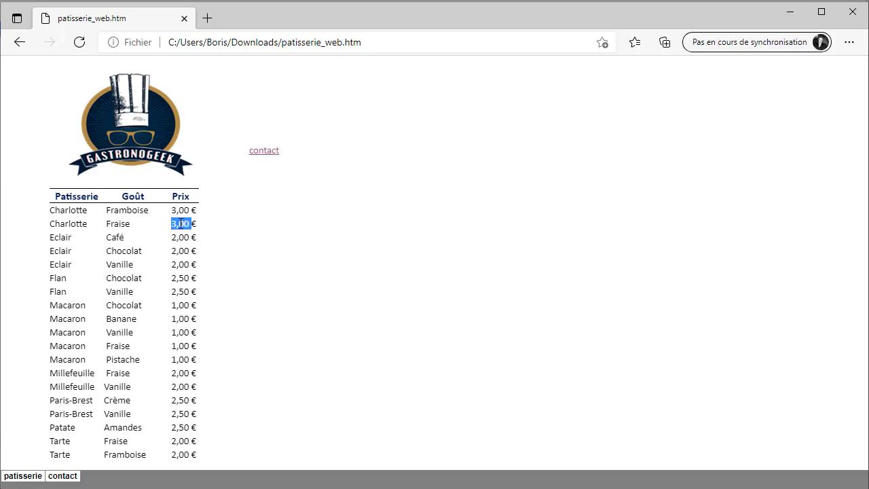
- Copy the page address and load it again in a new Edge tab
click(258, 43)
right_click(257, 43)
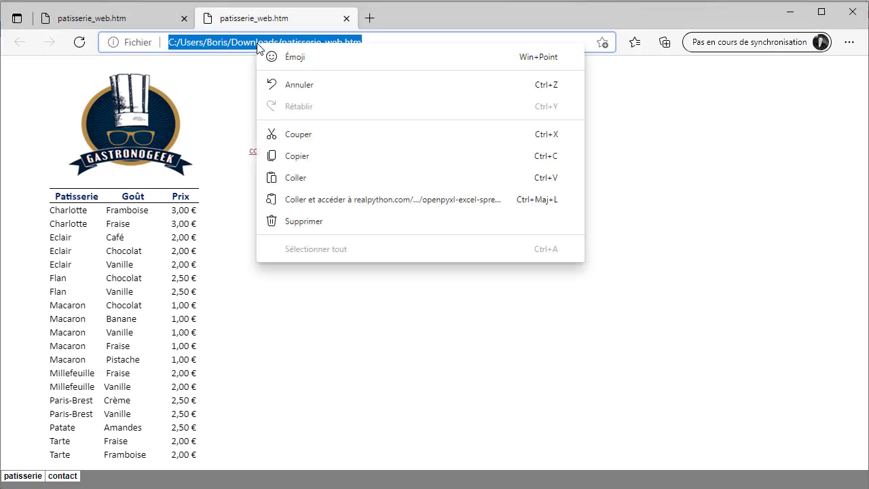
click(304, 156)
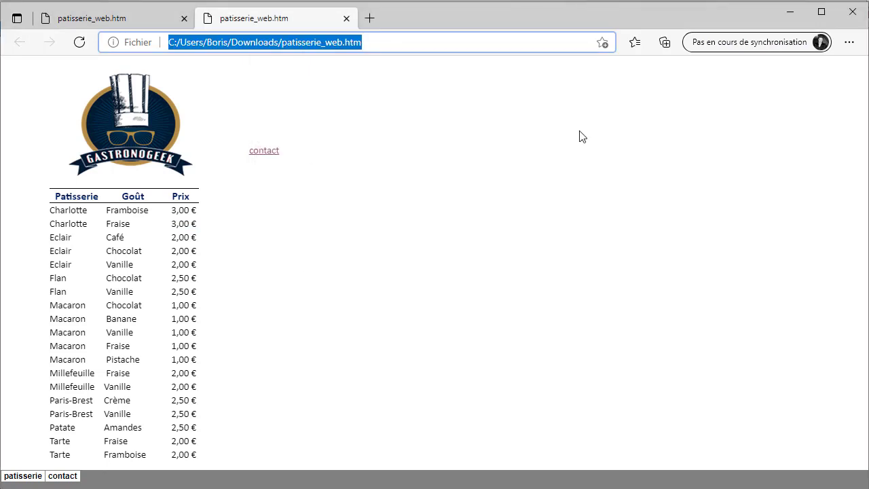
click(370, 18)
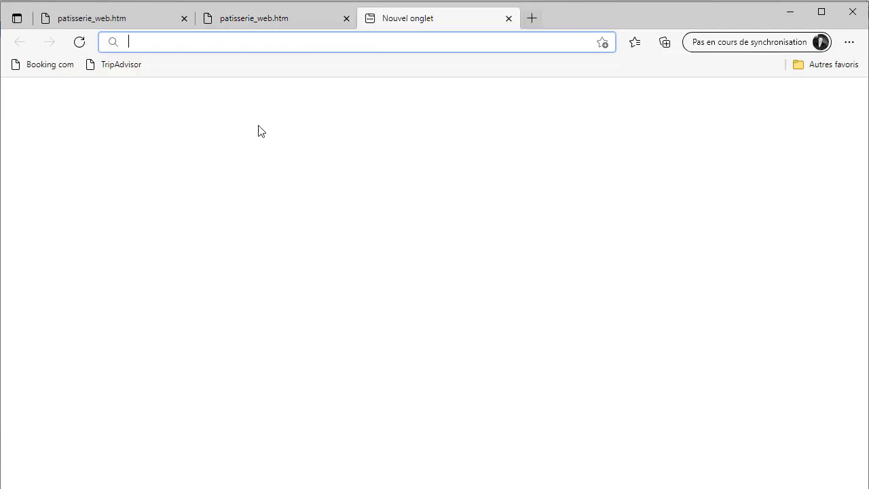
right_click(191, 42)
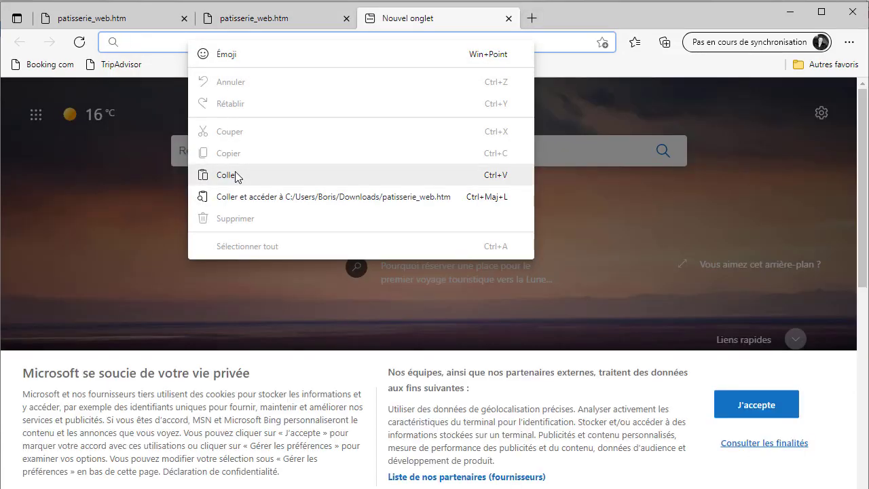
click(227, 175)
key(Return)
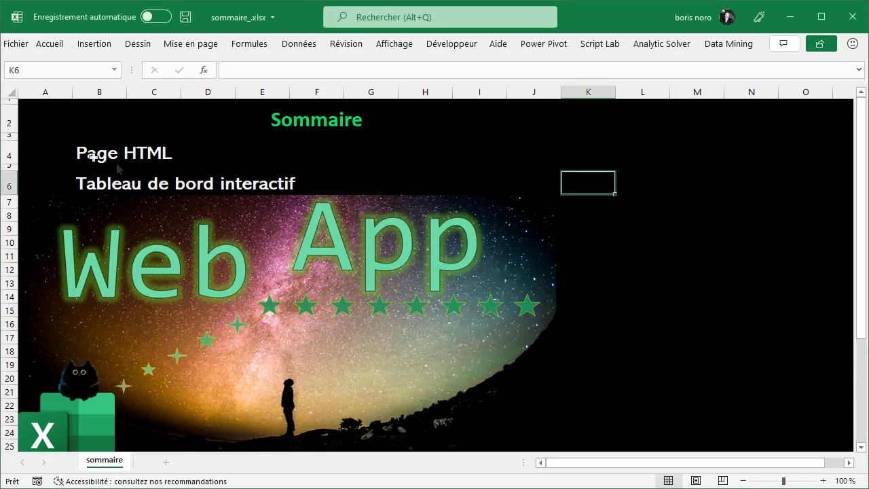
- Highlight the Page HTML and Tableau de bord interactif entries on the summary sheet
drag(88, 152, 165, 152)
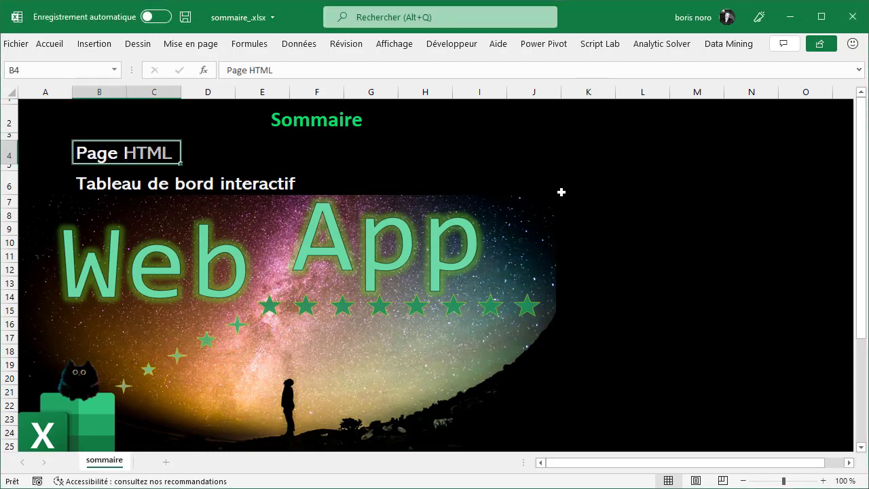
drag(75, 182, 332, 178)
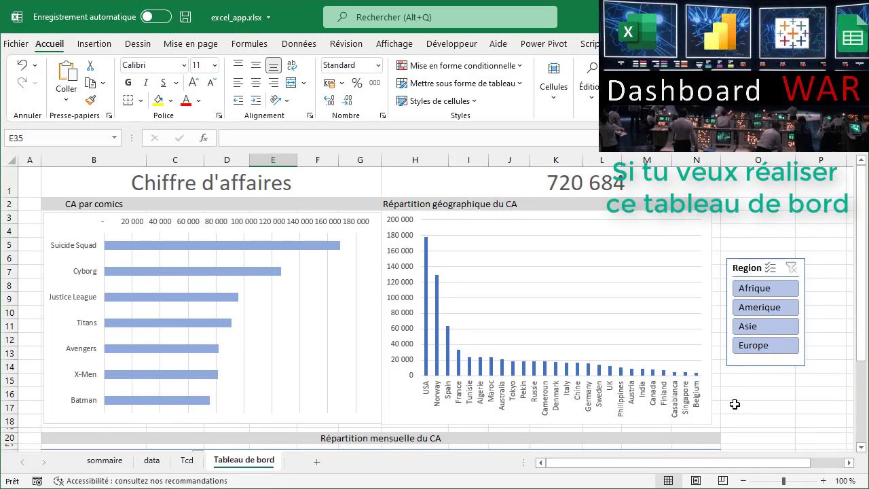
scroll(757, 309, down, 4)
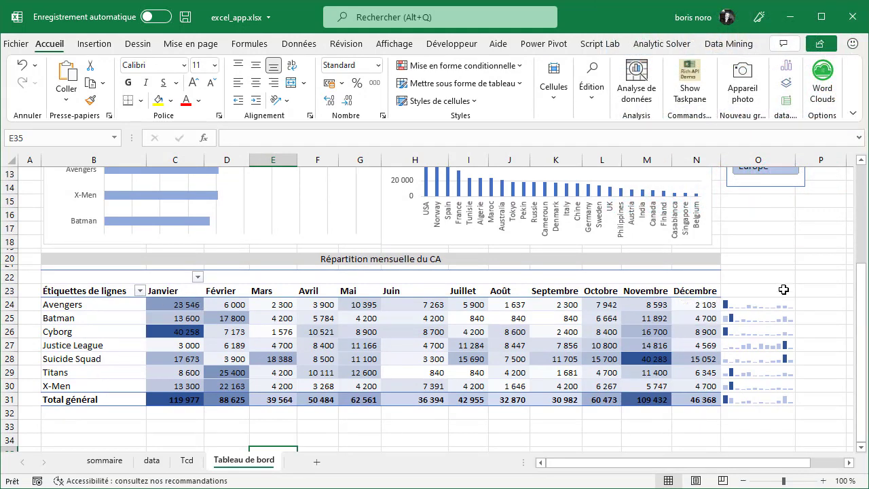
scroll(785, 287, up, 3)
scroll(785, 286, up, 1)
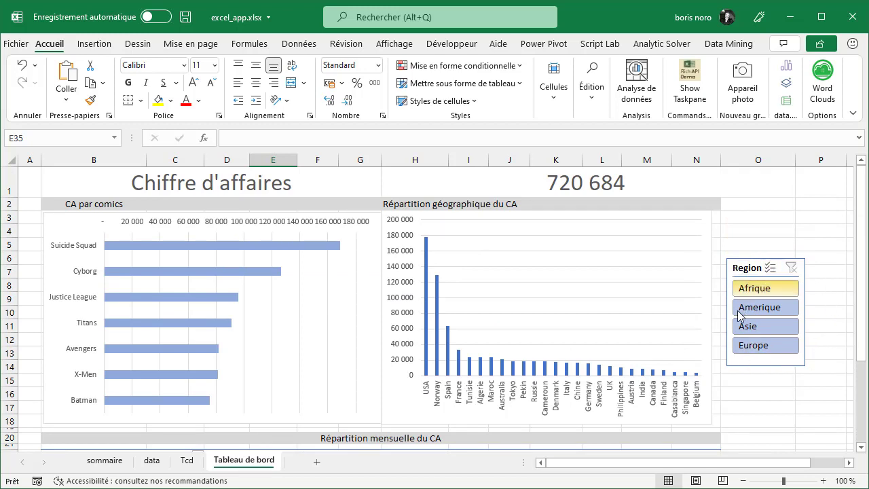
click(750, 348)
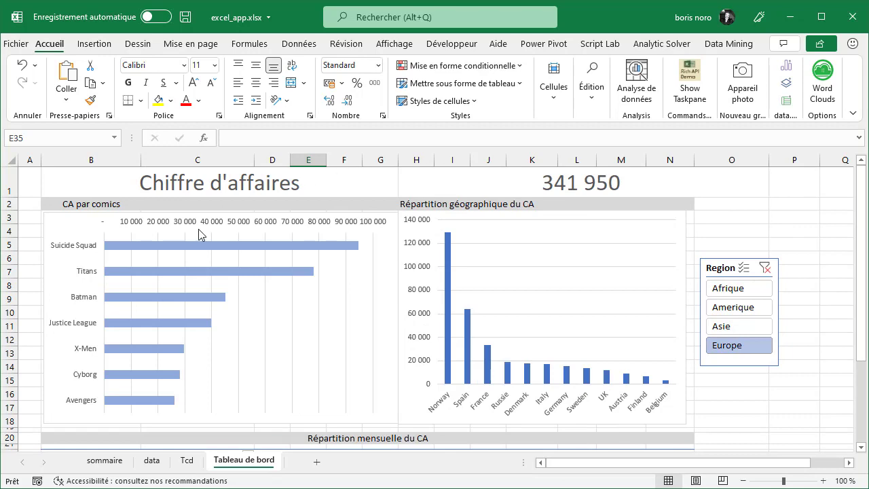
scroll(473, 329, down, 3)
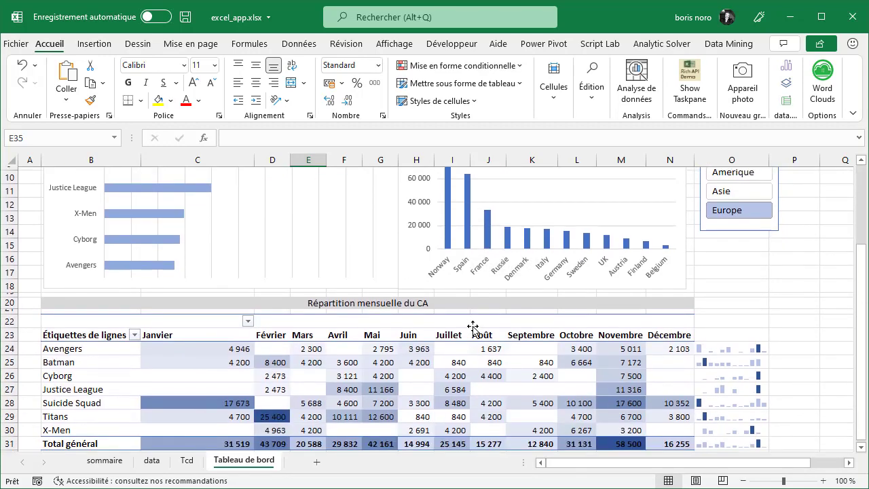
scroll(473, 329, down, 1)
scroll(475, 330, up, 4)
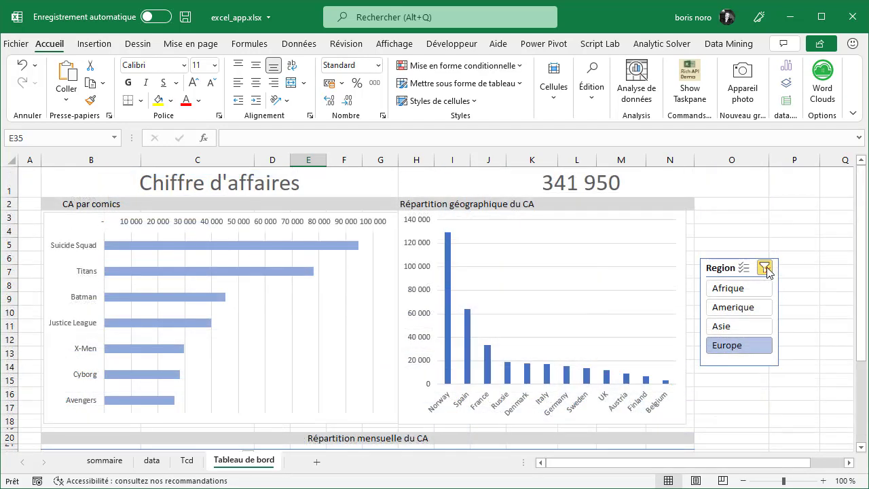
click(765, 268)
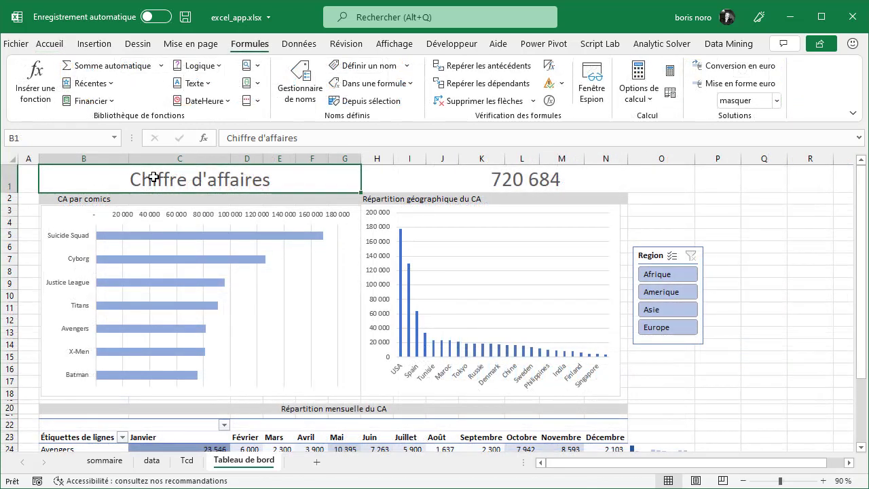
- Select B1:P32 and name it Chiffre_d_affaires through the Name Manager
mouse_move(151, 174)
mouse_down()
mouse_move(490, 192)
mouse_move(701, 221)
mouse_up()
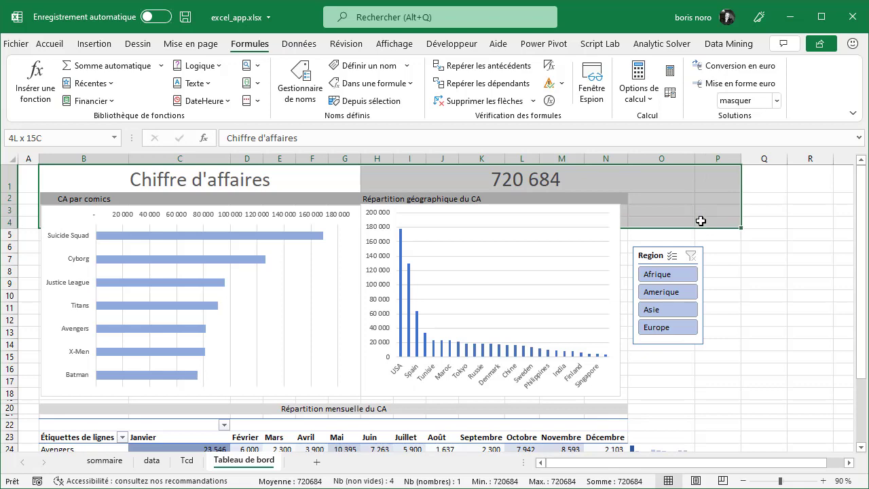
mouse_move(701, 220)
mouse_down()
mouse_move(695, 463)
mouse_move(698, 427)
mouse_up()
scroll(322, 291, up, 3)
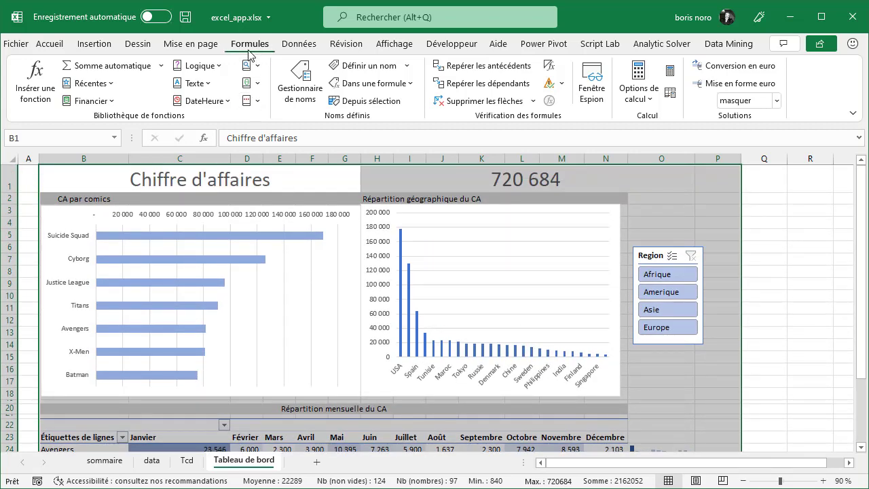
click(302, 102)
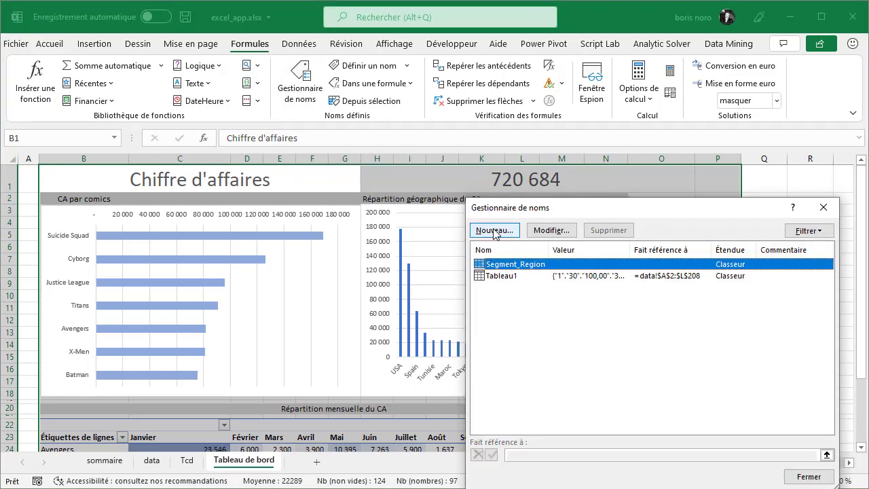
click(494, 231)
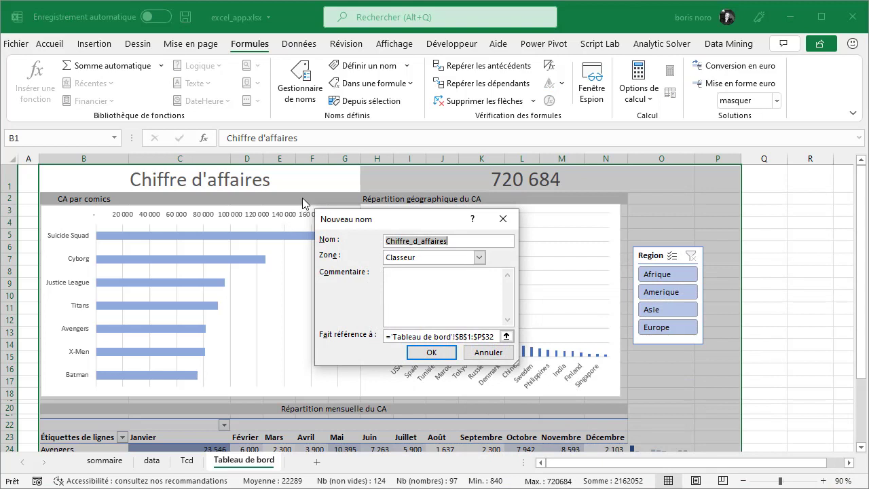
click(434, 354)
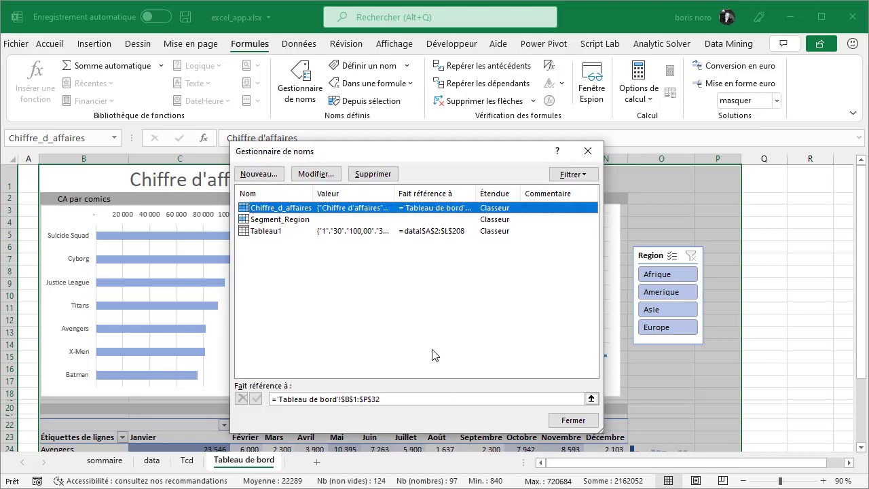
click(564, 421)
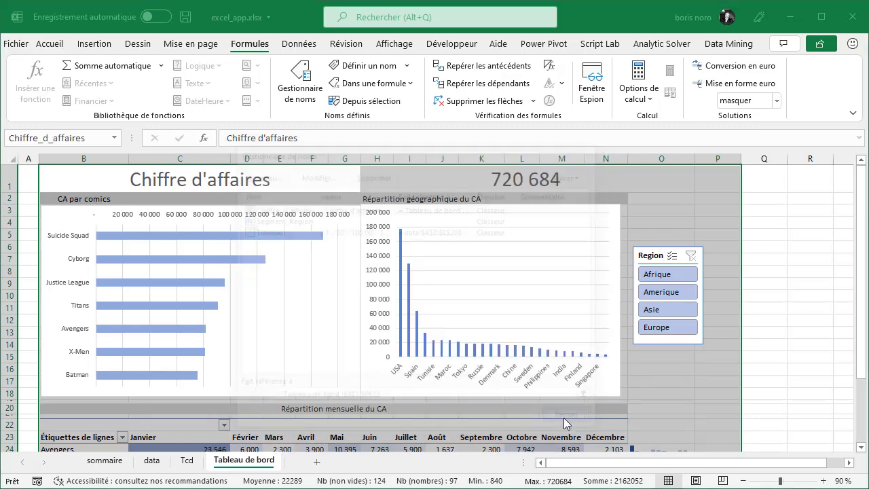
click(801, 369)
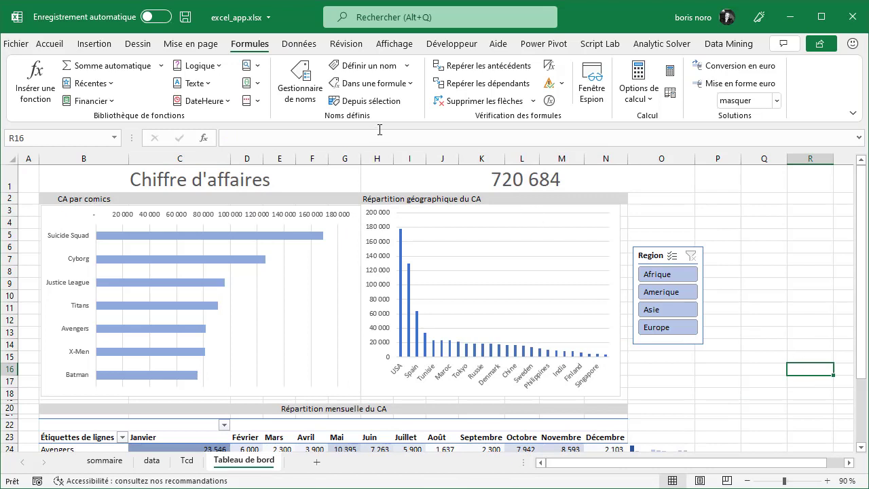
- Save excel_app.xlsx to OneDrive - Personnel
click(16, 44)
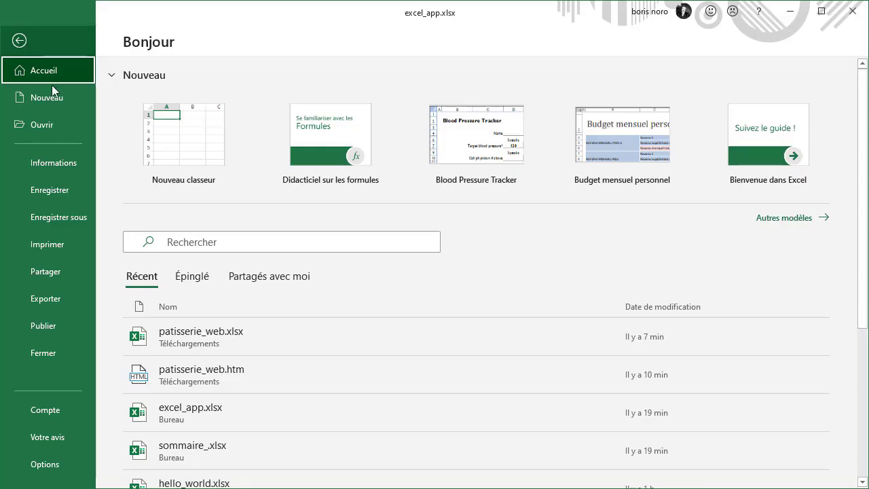
click(58, 215)
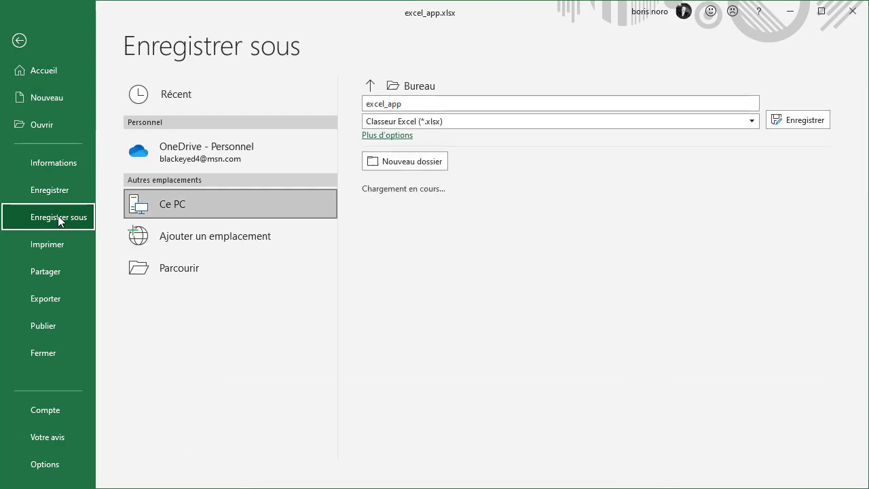
click(245, 150)
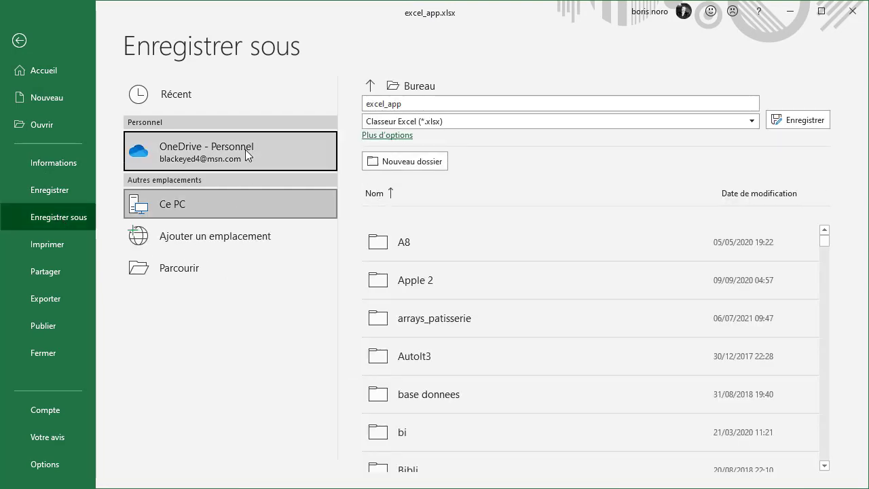
click(798, 120)
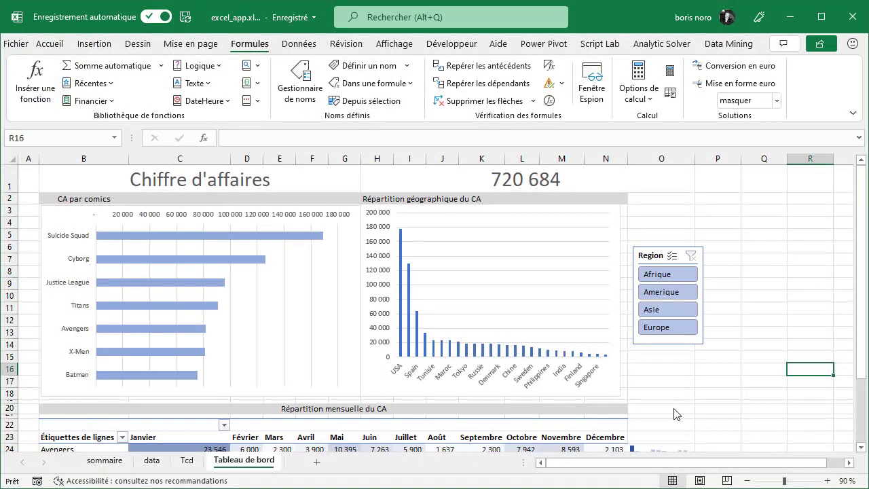
click(24, 47)
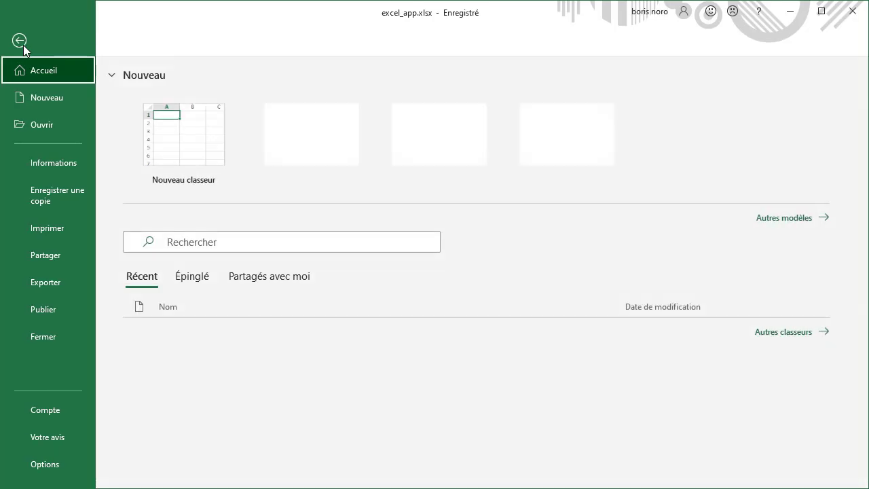
- In browser view options, show only the Chiffre_d_affaires item under Éléments du classeur
click(50, 164)
scroll(314, 218, down, 2)
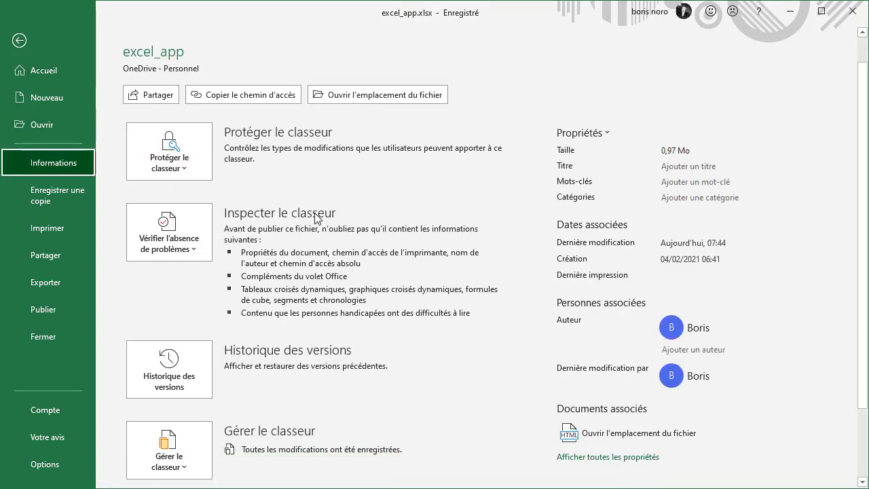
scroll(314, 213, down, 2)
scroll(315, 213, down, 1)
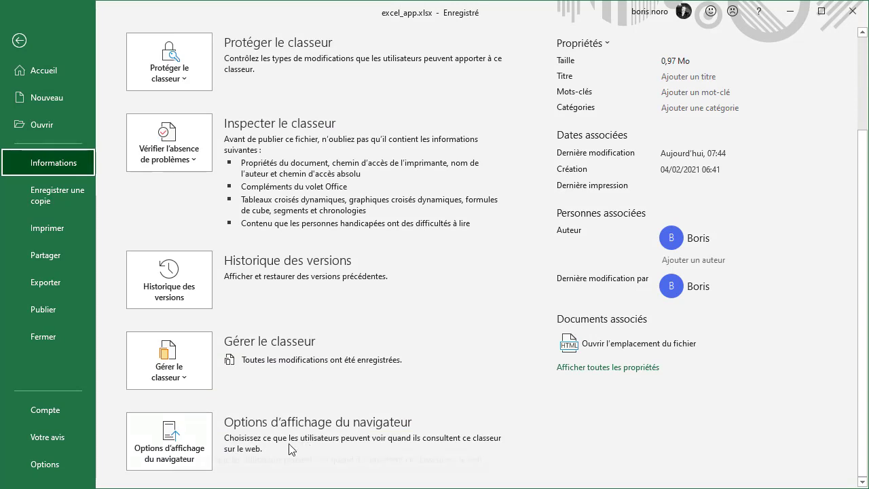
click(175, 442)
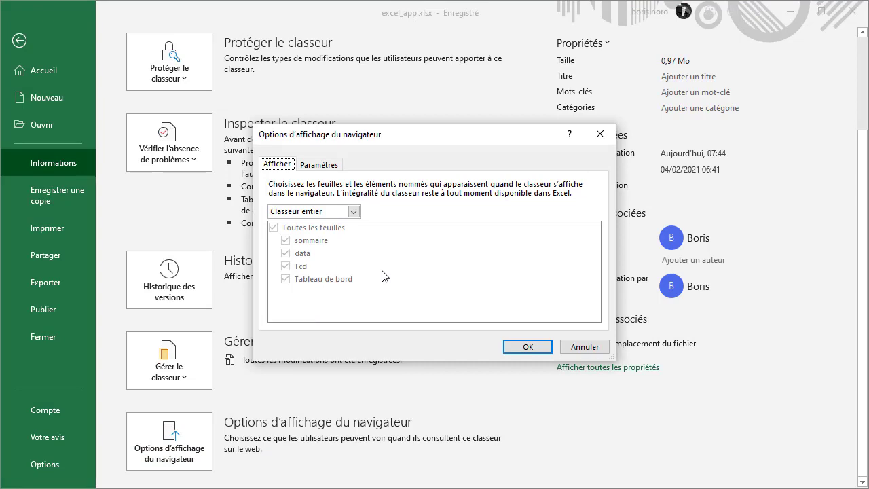
click(353, 212)
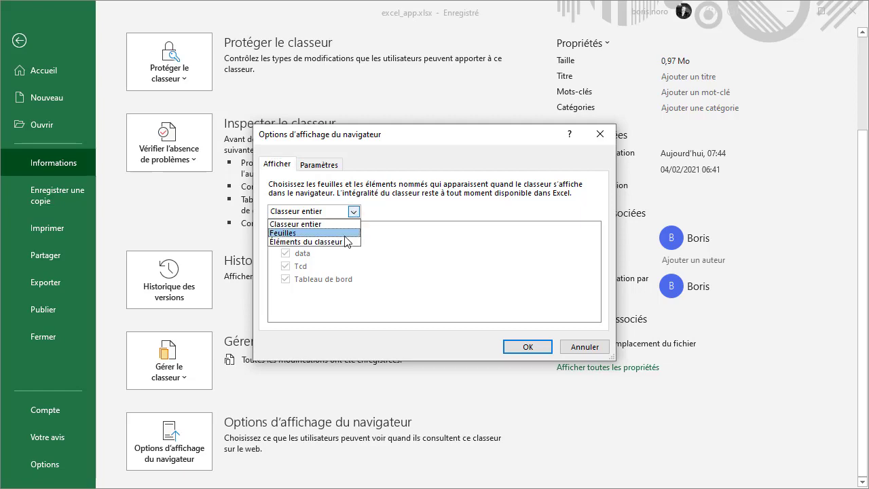
click(348, 242)
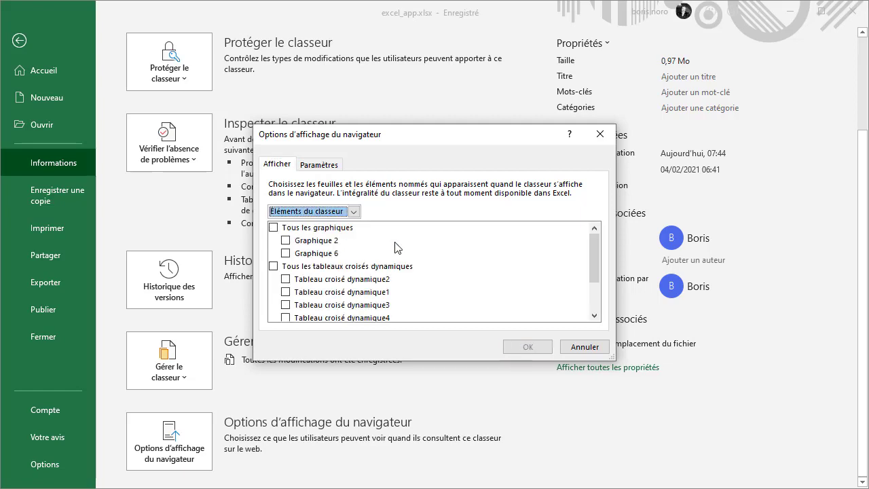
scroll(397, 248, down, 2)
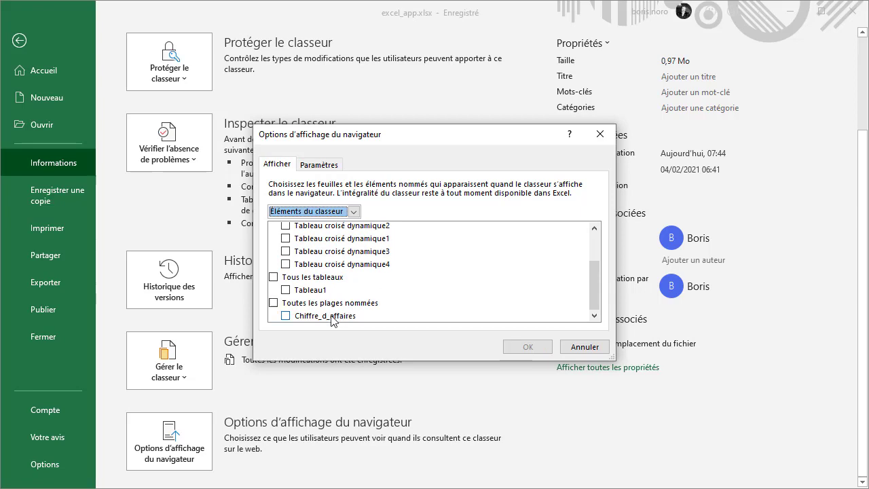
click(286, 317)
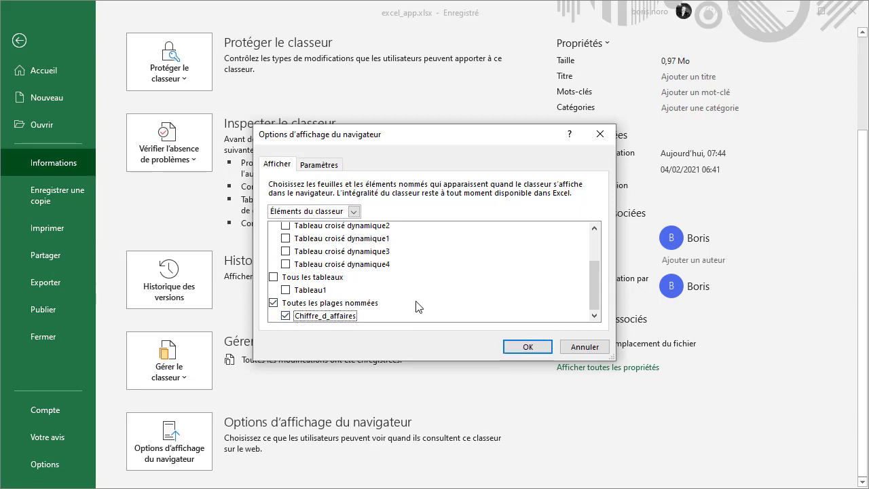
click(523, 347)
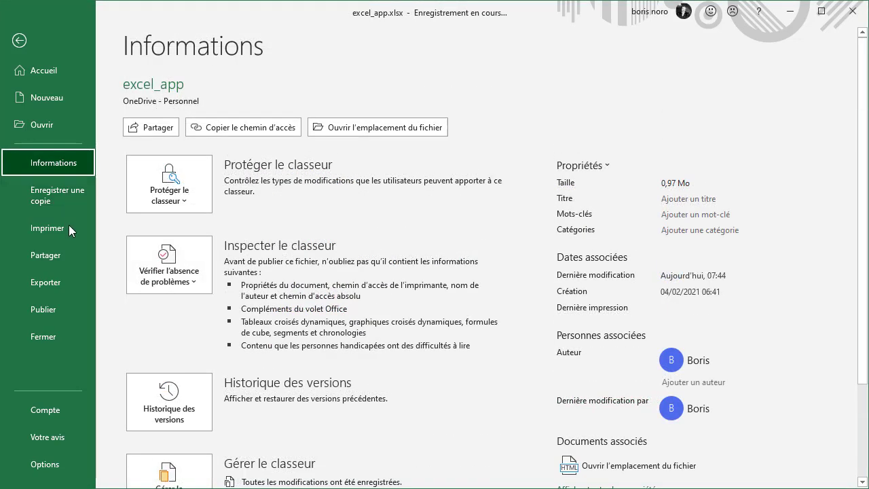
- Share excel_app.xlsx by a link with Autoriser la modification unchecked, and copy the link
click(45, 255)
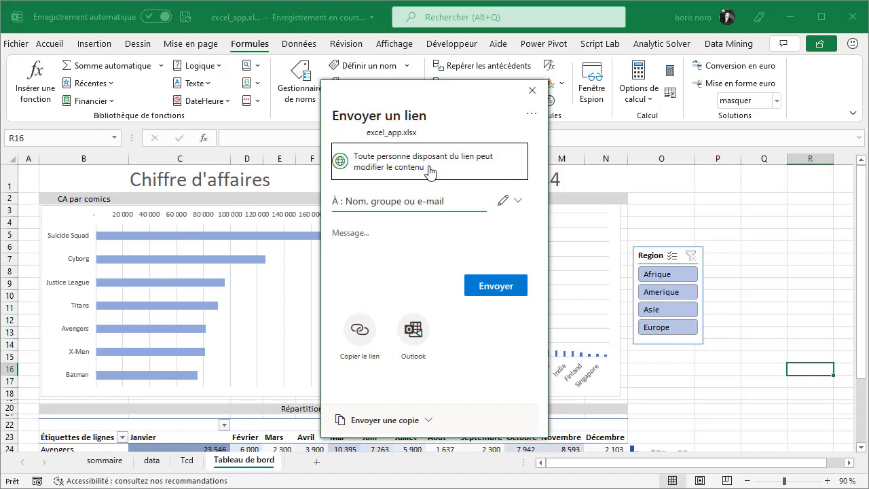
click(429, 170)
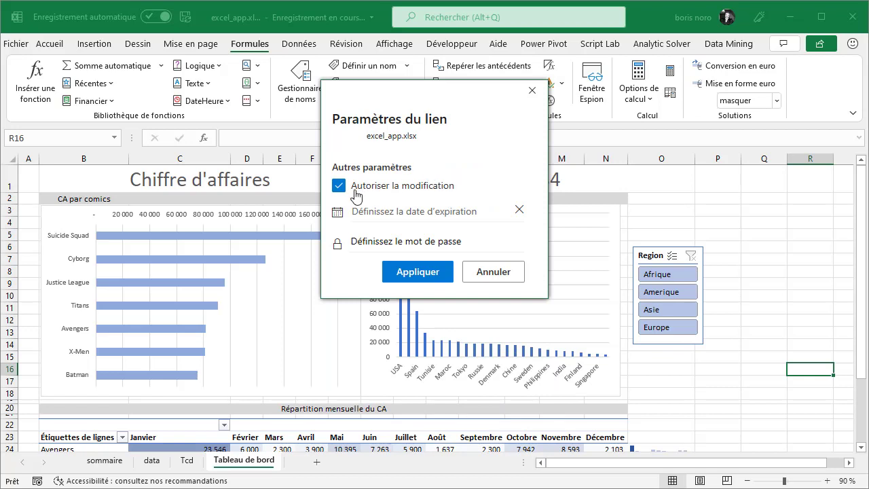
click(339, 186)
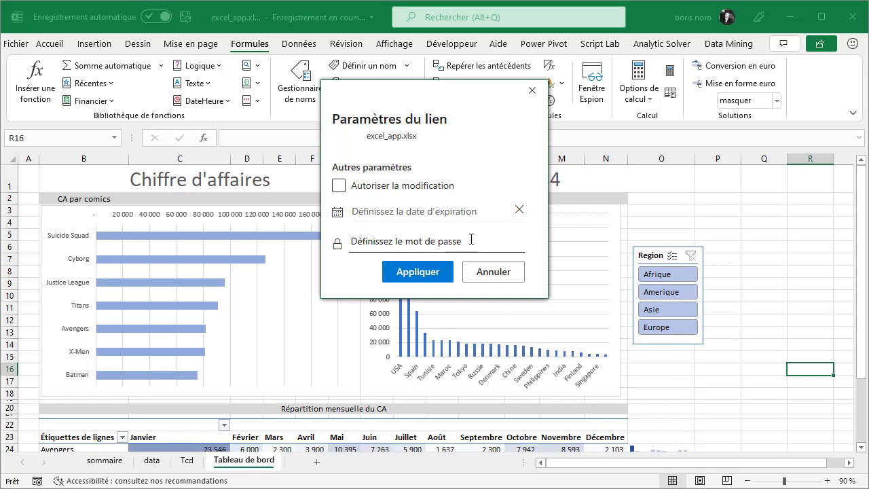
click(432, 273)
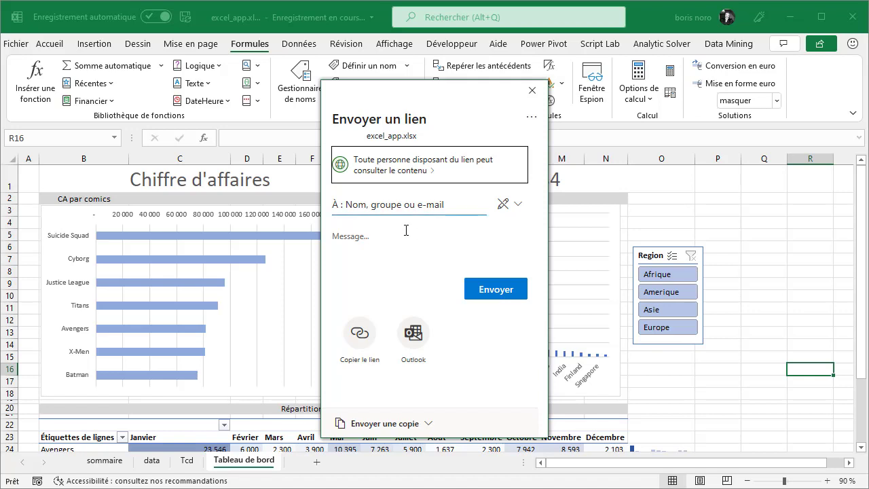
click(359, 334)
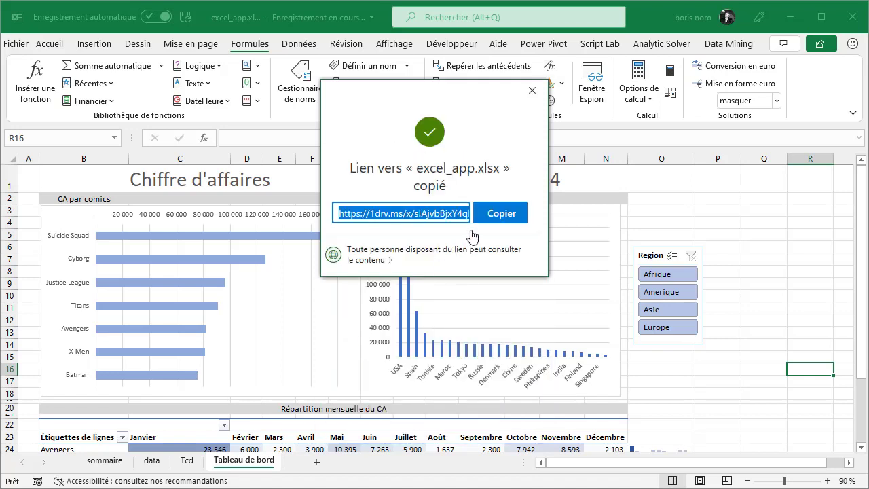
click(489, 216)
click(532, 93)
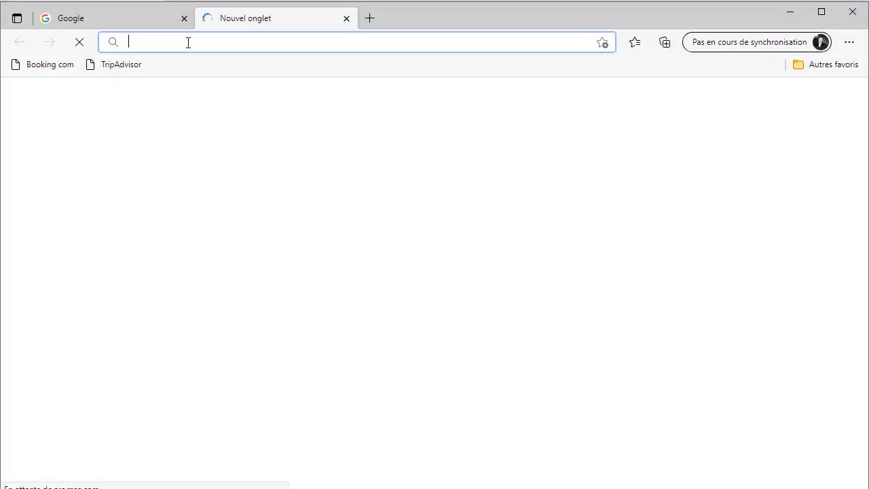
- Paste the shared link into Edge to open the dashboard in Excel Online
right_click(188, 42)
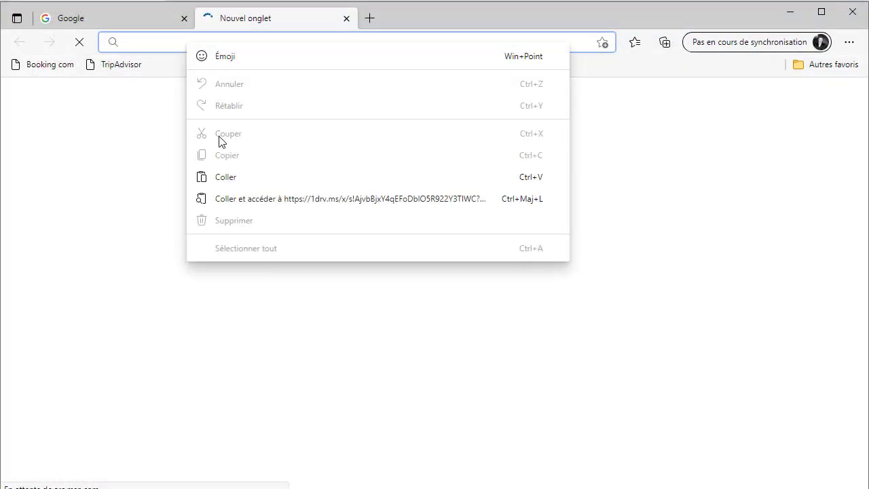
click(228, 199)
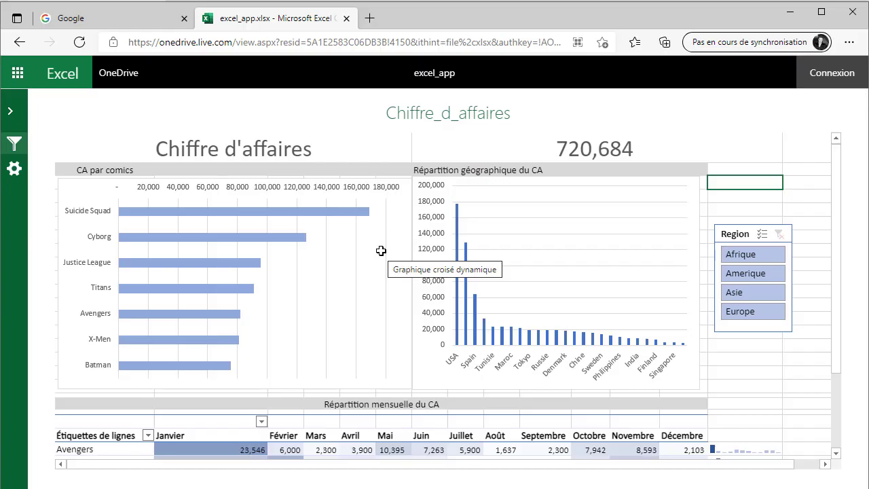
scroll(381, 251, down, 3)
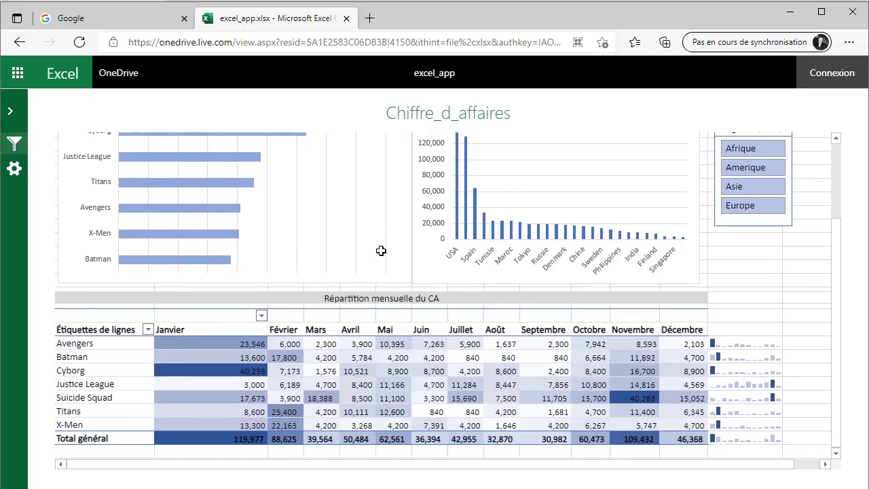
scroll(381, 250, up, 2)
scroll(381, 250, up, 1)
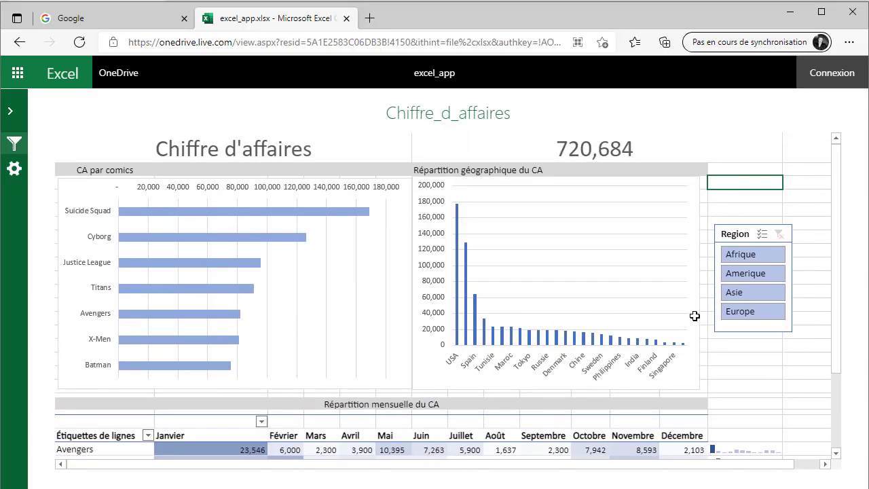
- Filter the Region slicer to Europe, then clear it to show all regions
click(741, 311)
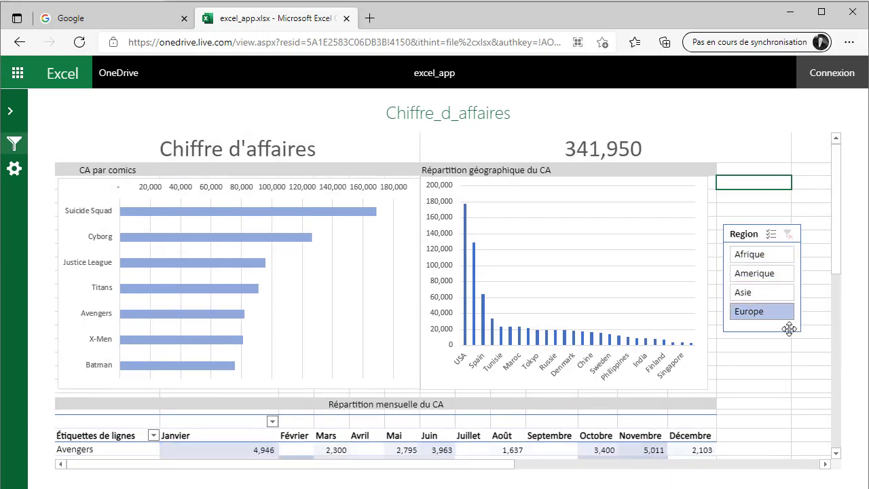
click(788, 235)
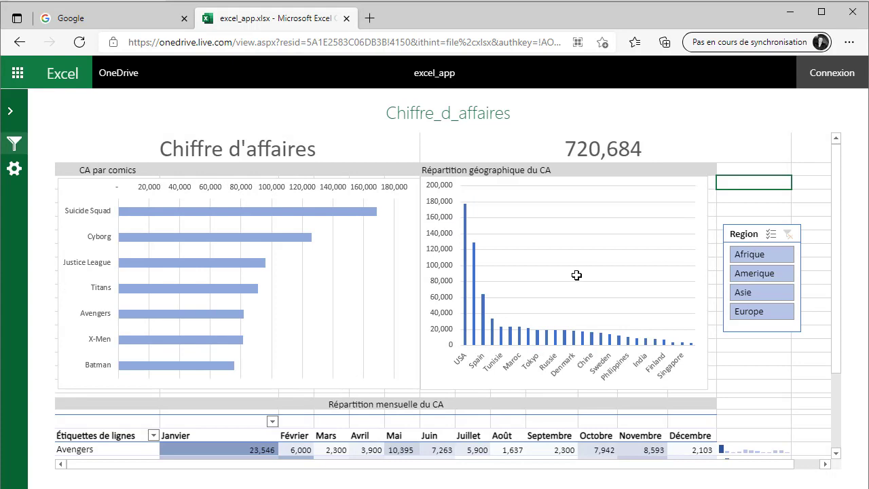
scroll(576, 274, down, 3)
scroll(576, 275, up, 3)
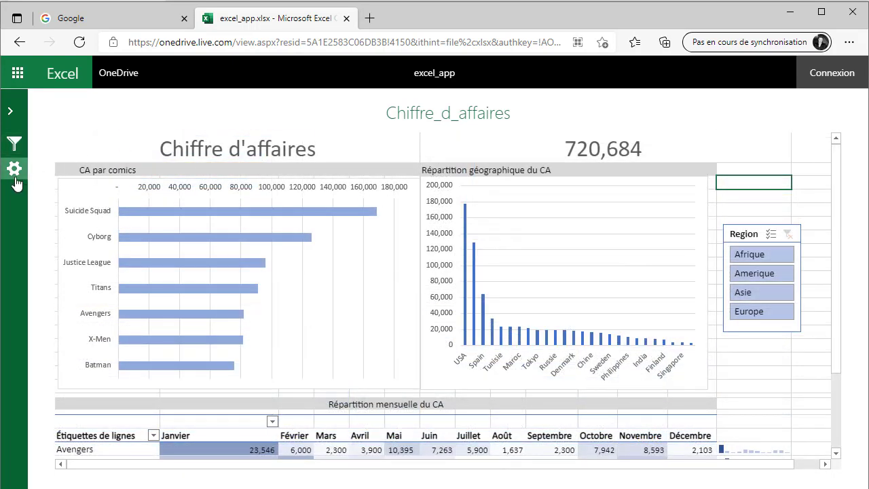
- Open the Excel Online viewer's Options panel and collapse it again
click(15, 172)
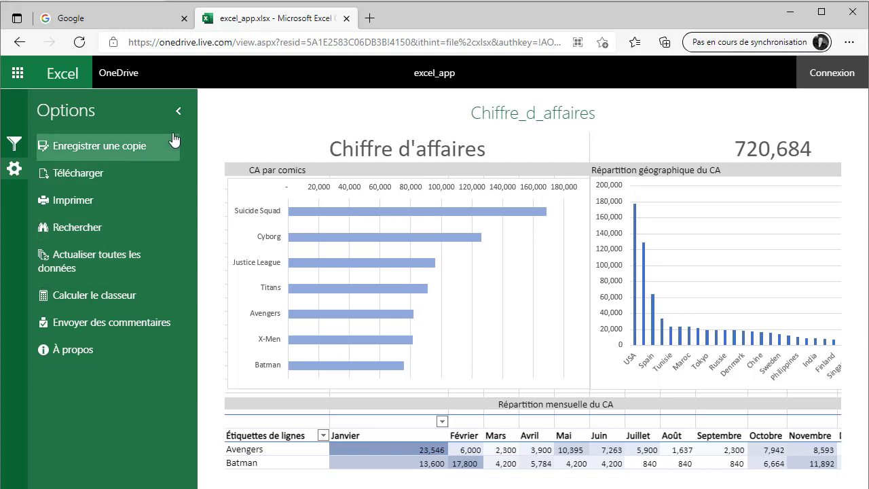
click(179, 112)
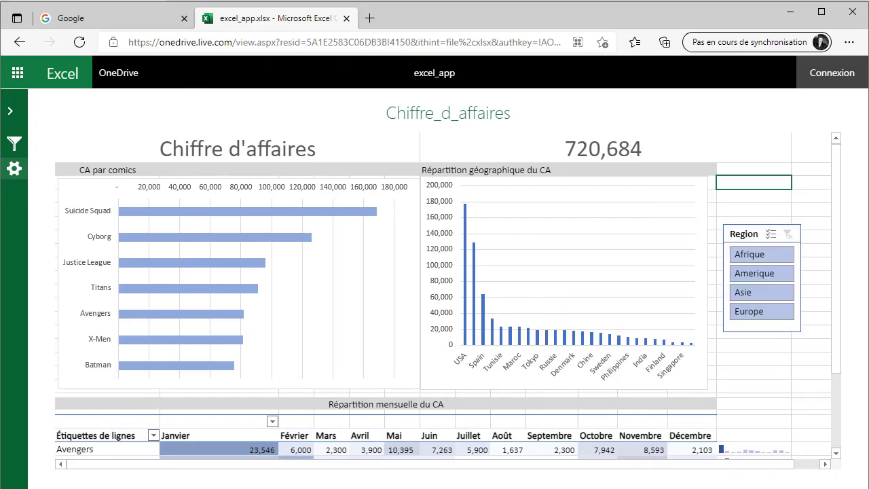